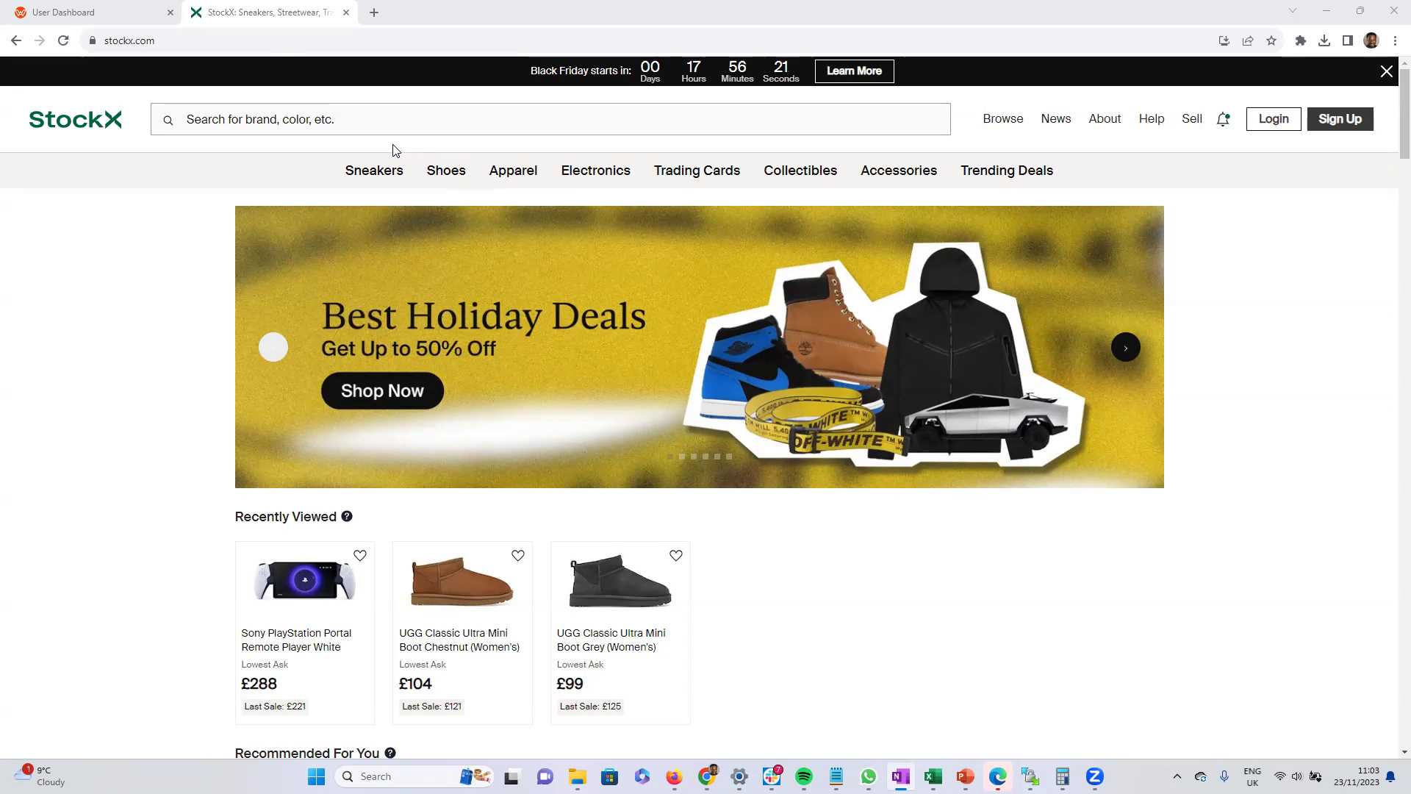
# From the dashboard's Marketplace, search the pre-defined extractors for 'stockx'.
pyautogui.click(84, 15)
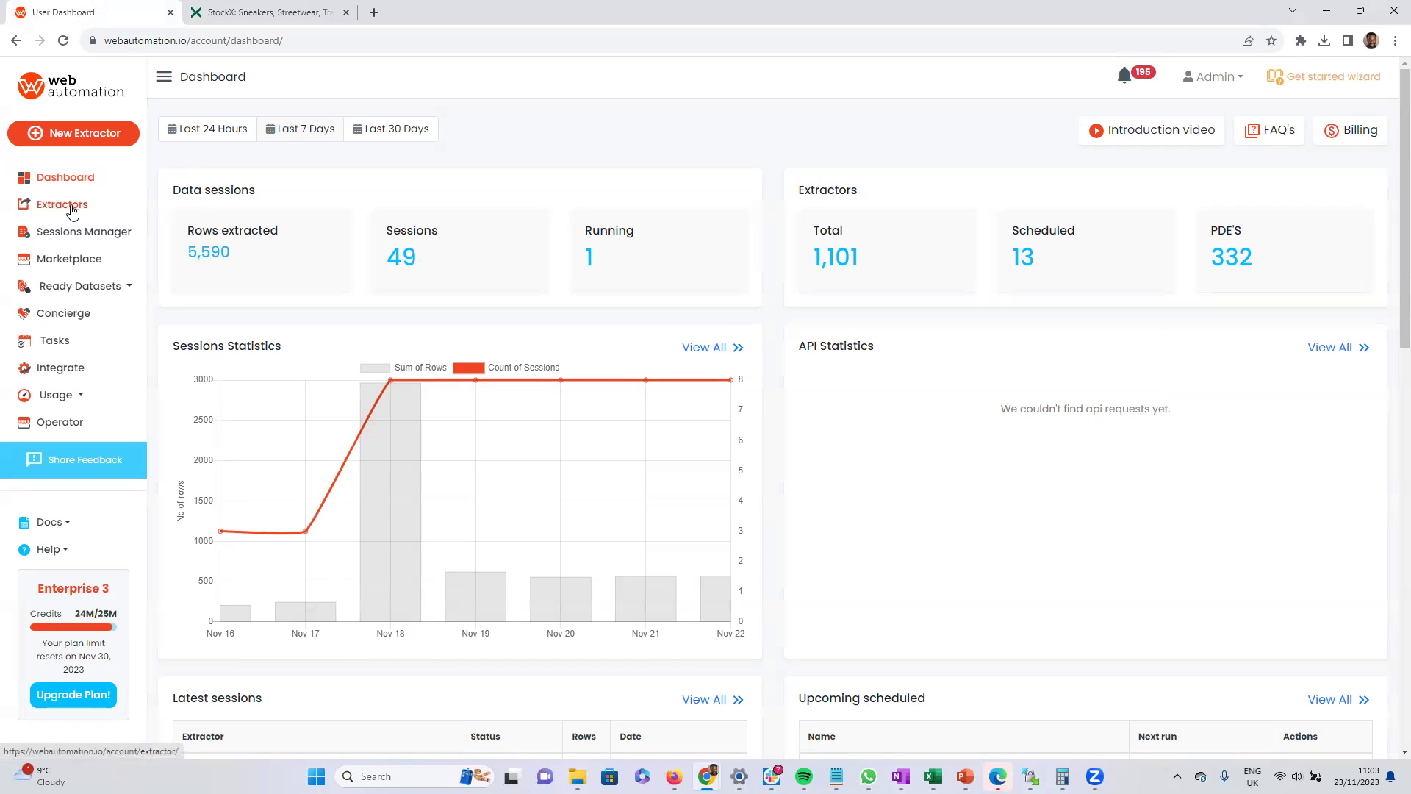
pyautogui.click(76, 261)
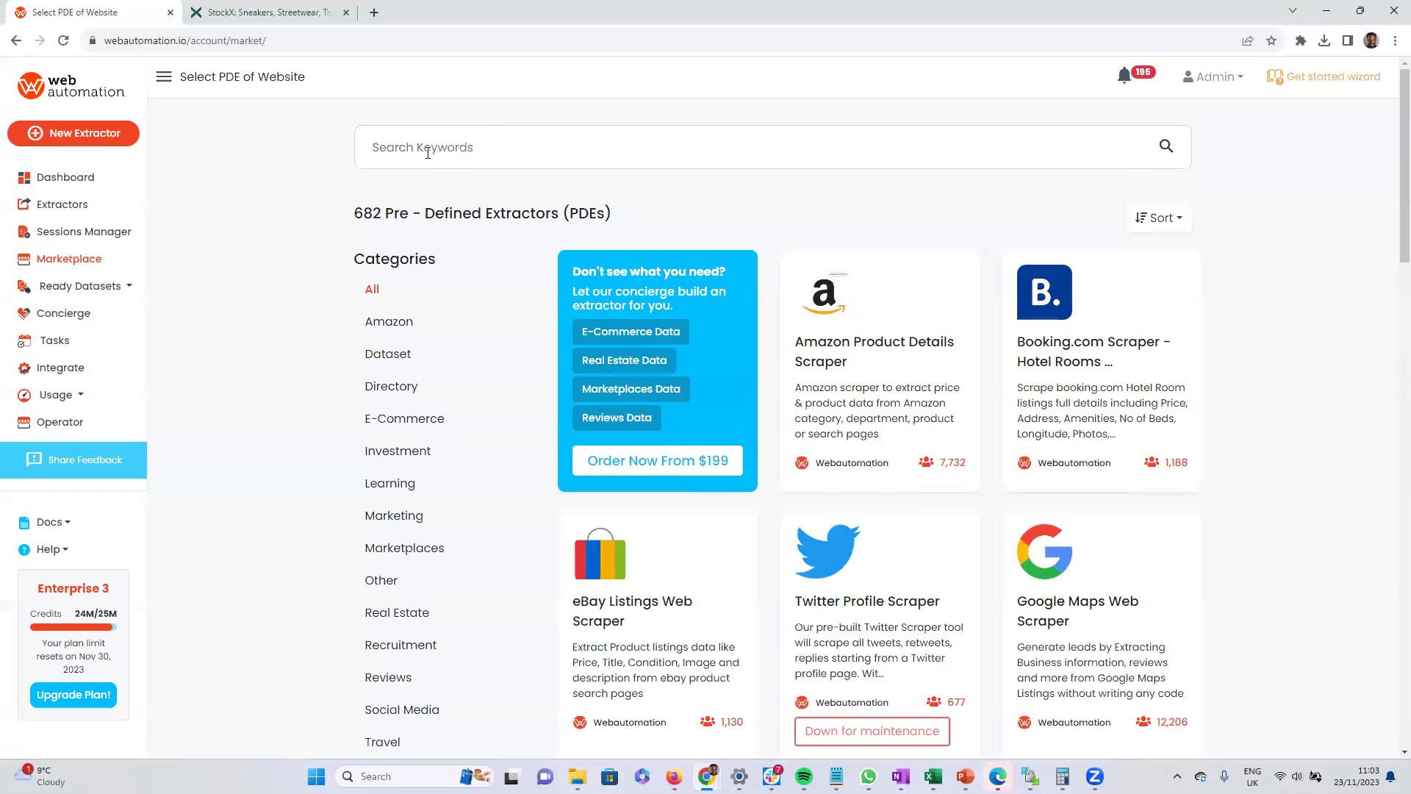
pyautogui.click(428, 149)
pyautogui.write('stockx')
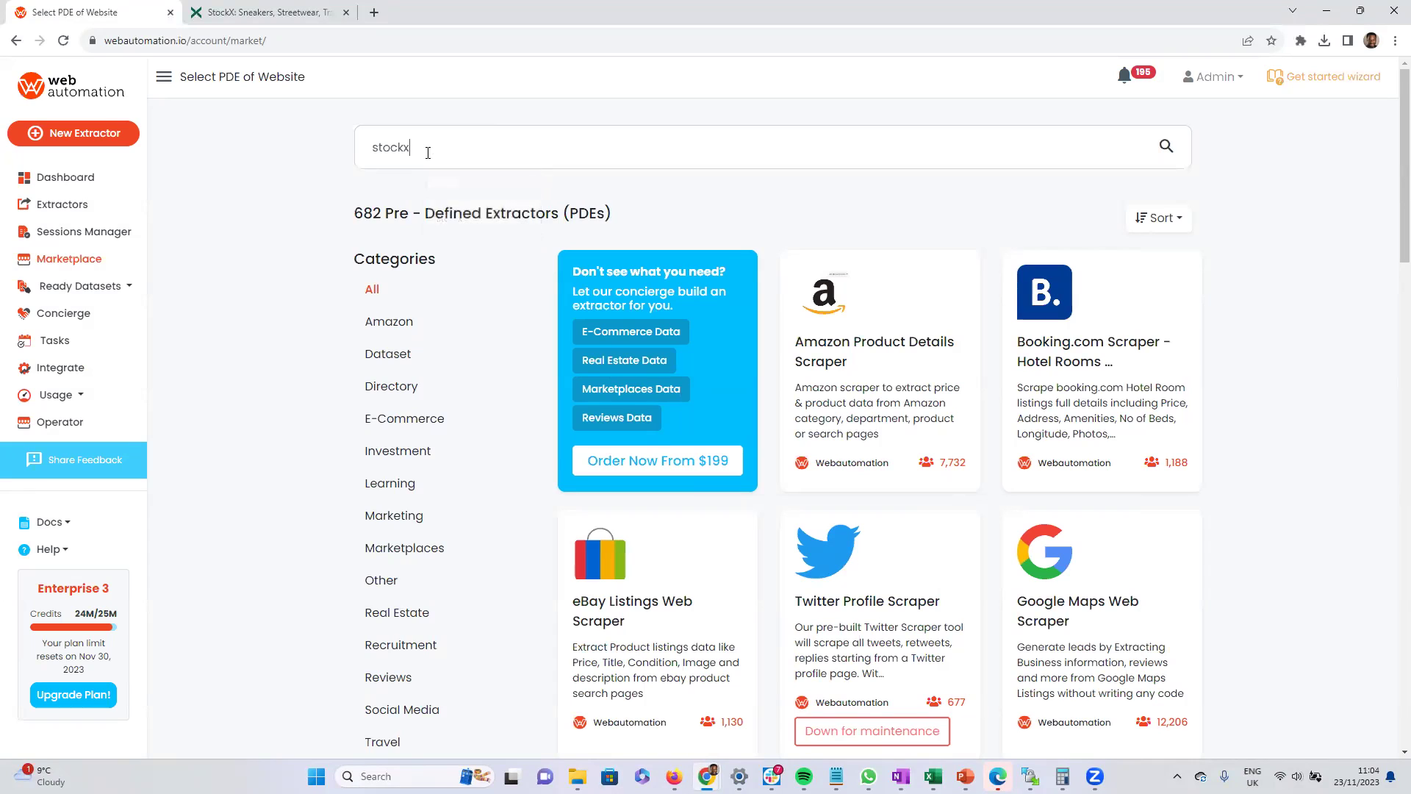
pyautogui.press('Return')
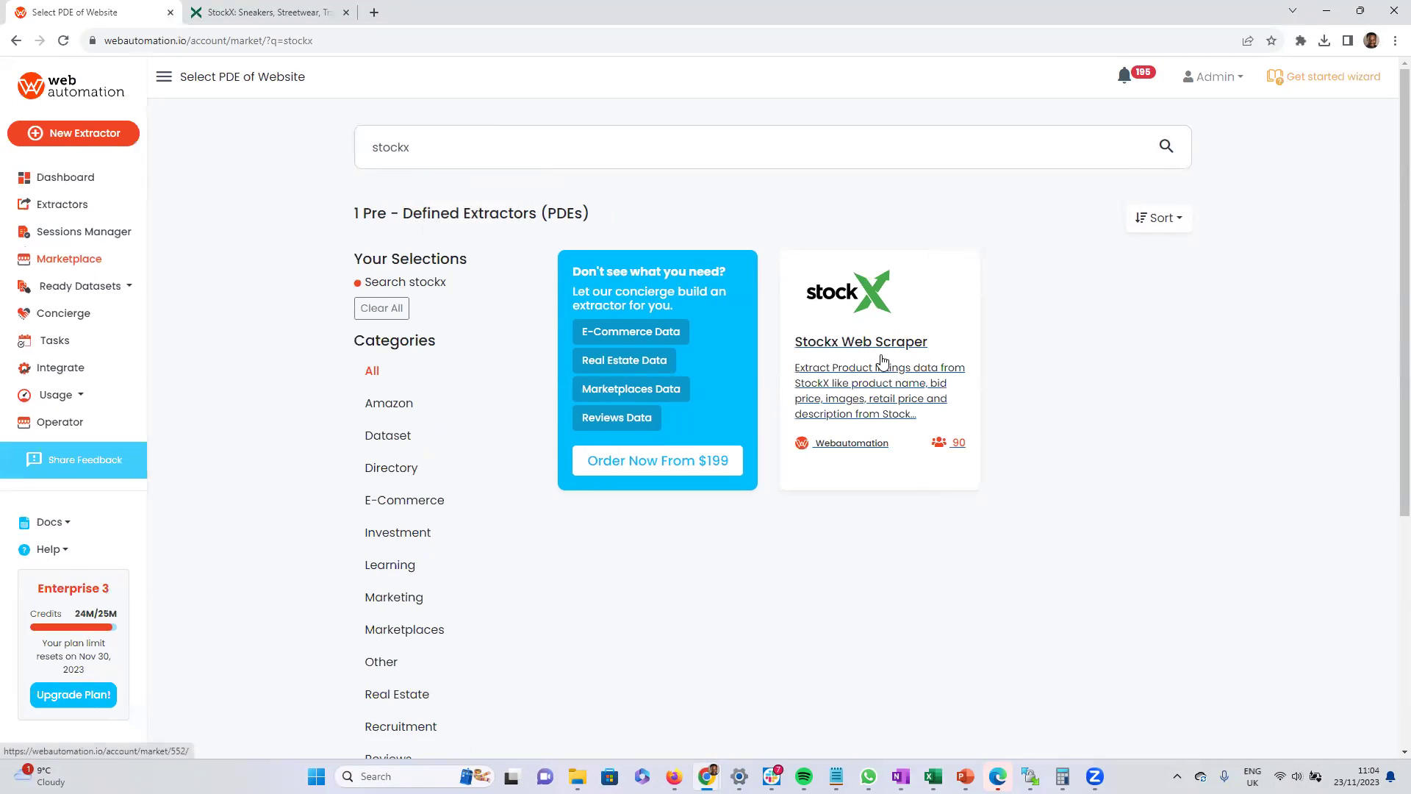
# Open the Stockx Web Scraper card and activate it as a new extractor.
pyautogui.click(883, 360)
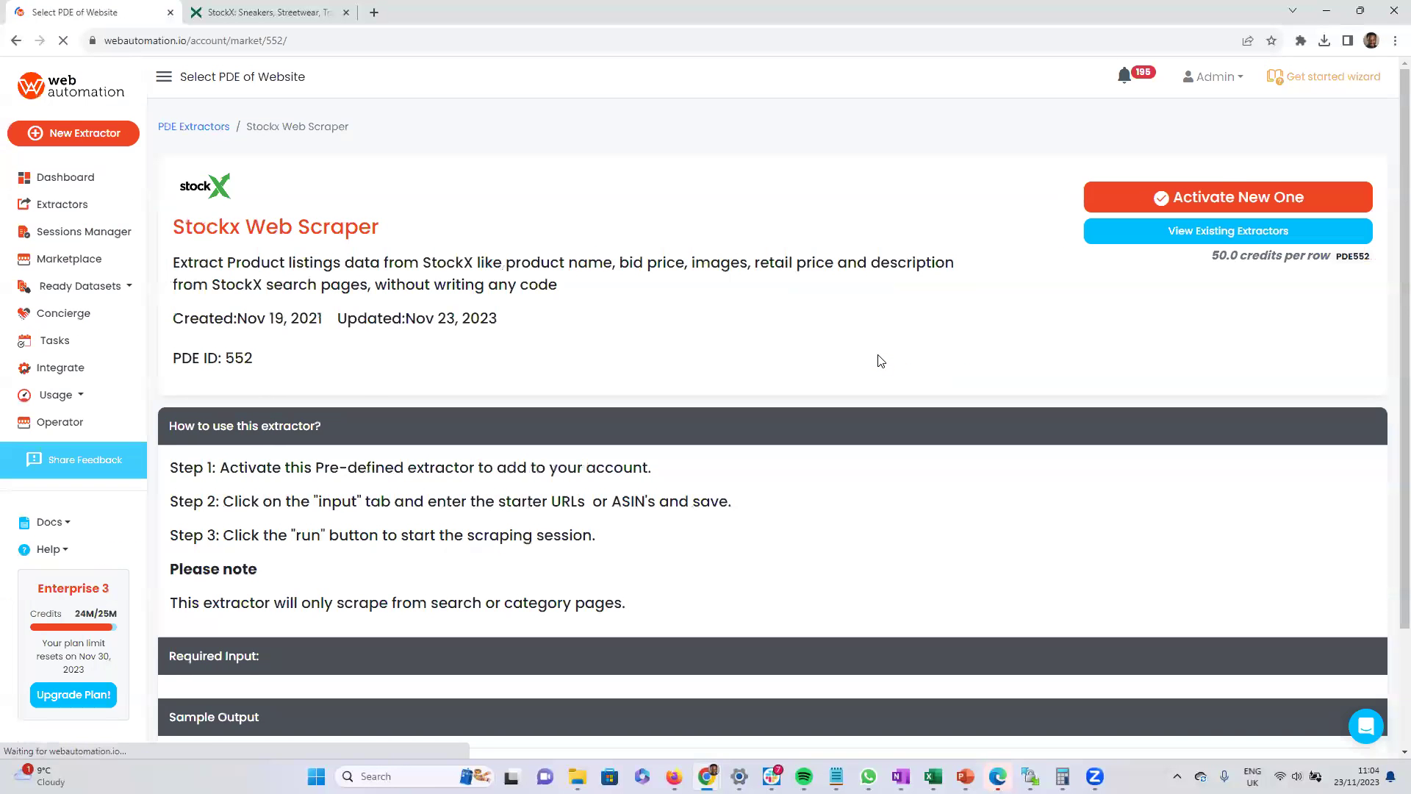
pyautogui.click(1207, 203)
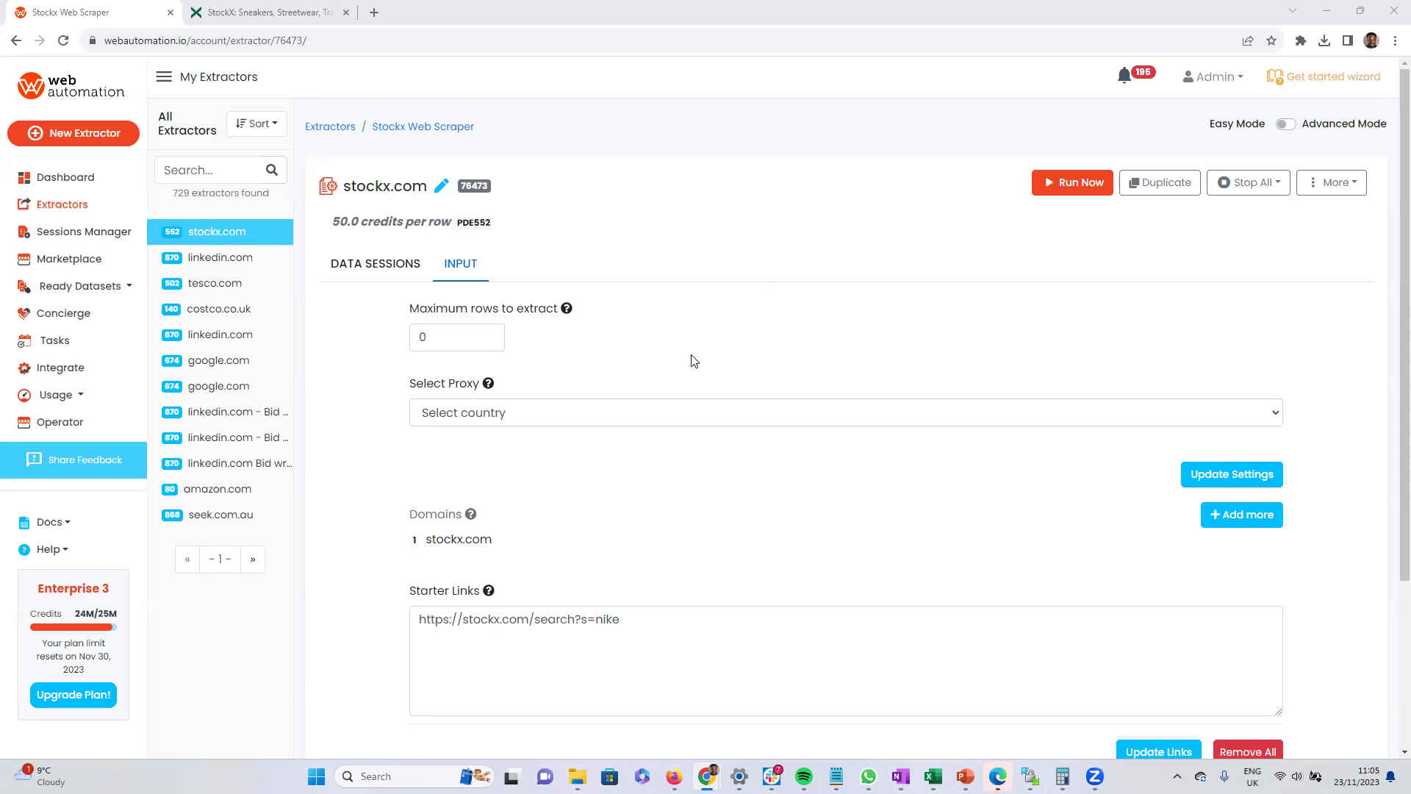
# Search StockX for 'retro jordans 4' and select the 4550-result page's URL.
pyautogui.click(236, 18)
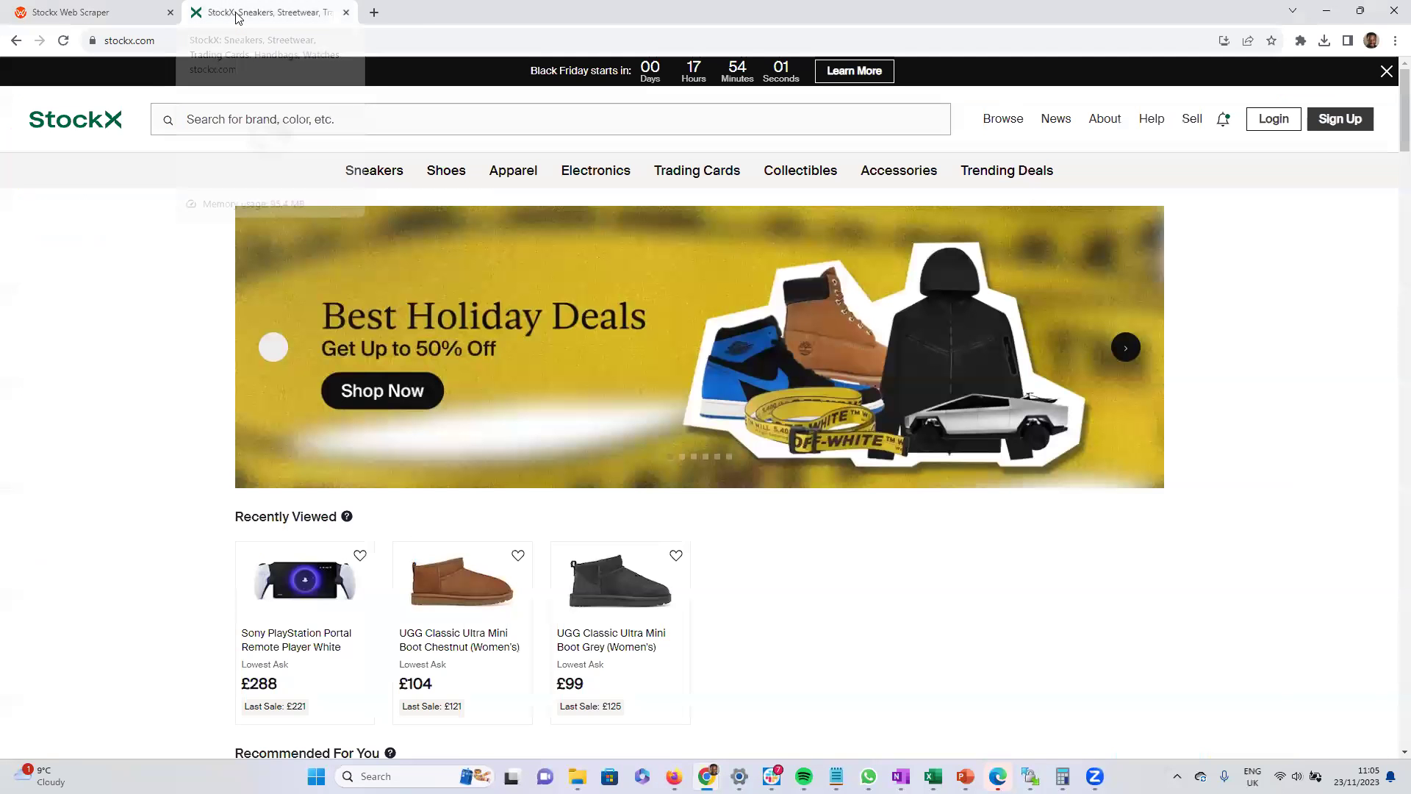
pyautogui.click(259, 122)
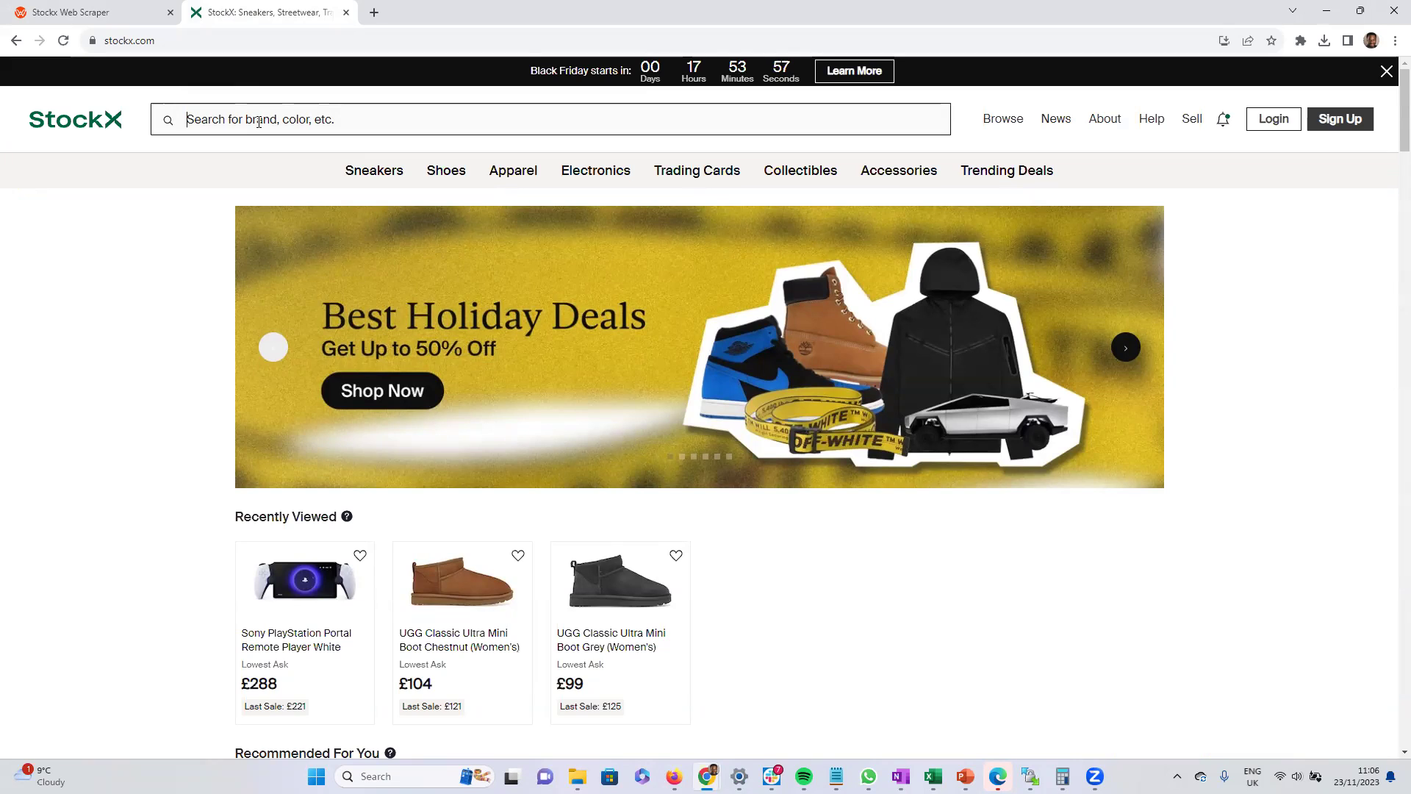
pyautogui.write('retro jordans 4')
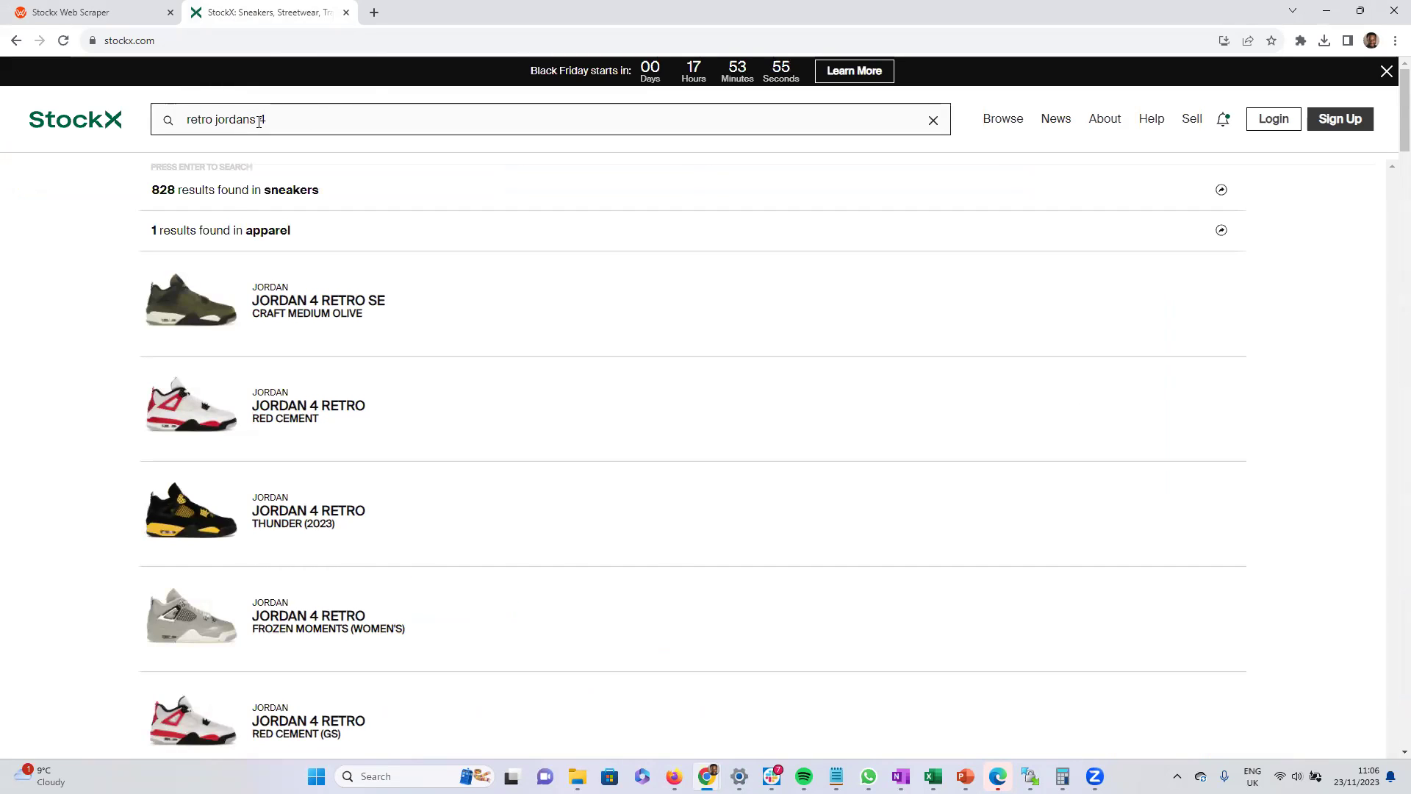
pyautogui.press('Return')
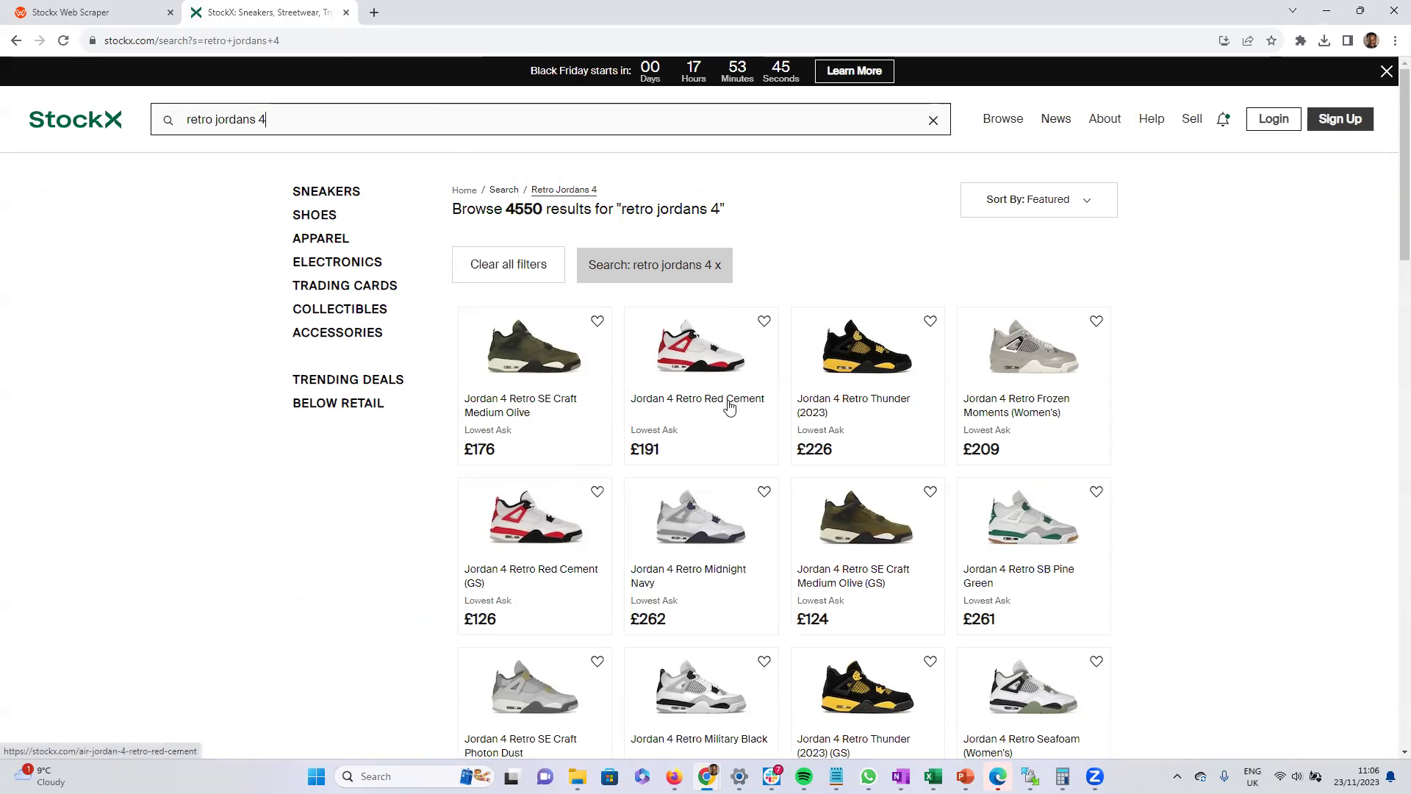
pyautogui.scroll(-2, 785, 381)
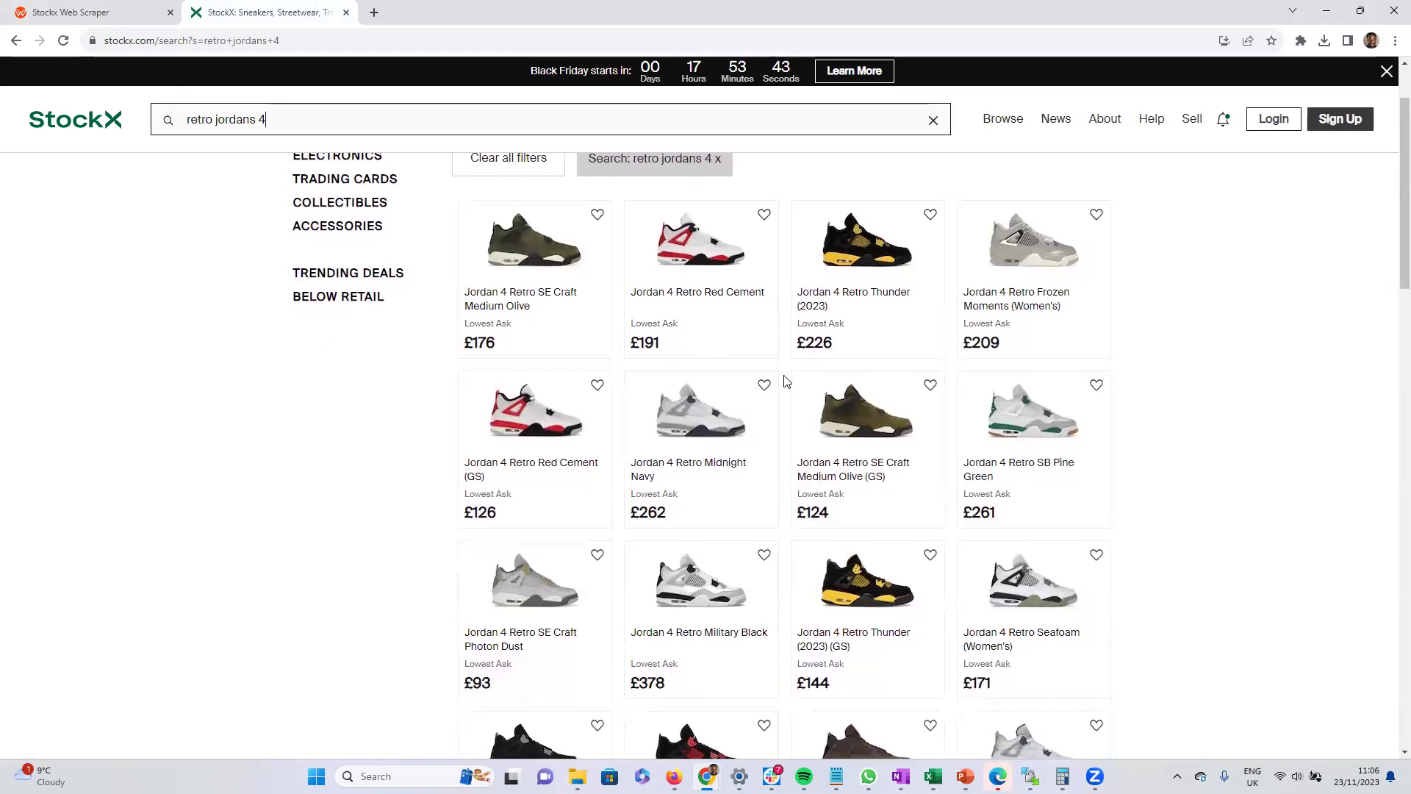
pyautogui.scroll(2, 584, 258)
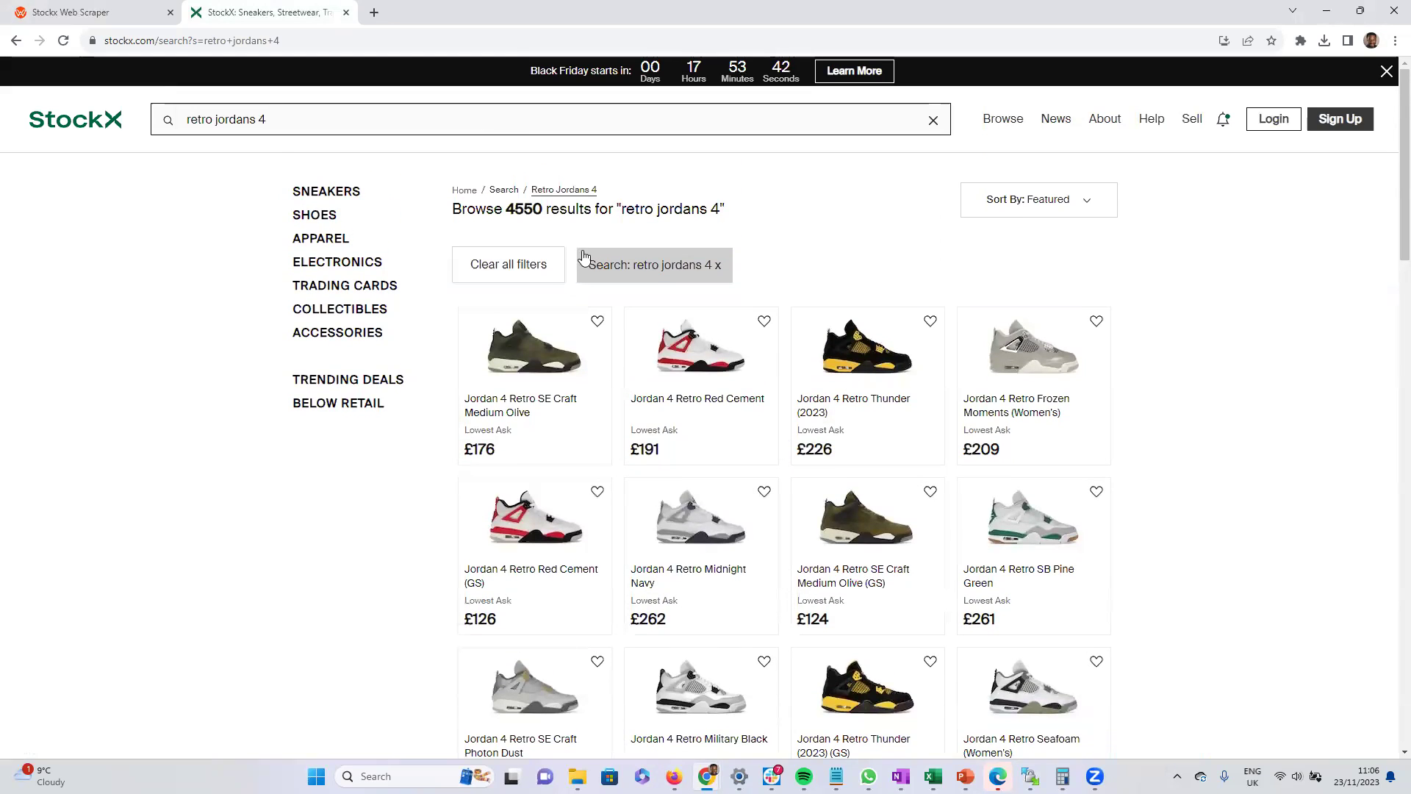
pyautogui.click(203, 41)
pyautogui.hotkey('ctrl', 'c')
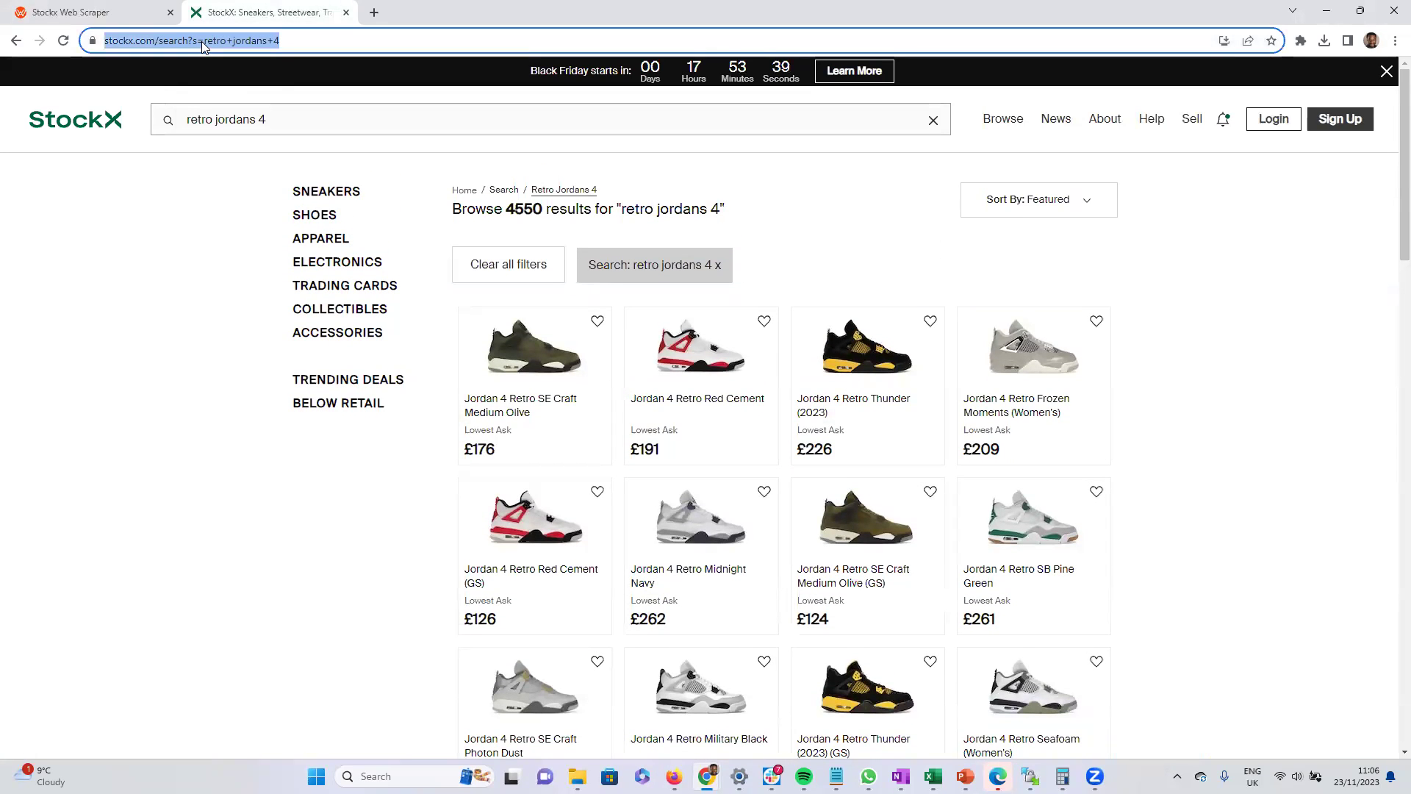
# Replace the starter link with the retro jordans 4 search URL and set maximum rows to 10.
pyautogui.click(108, 13)
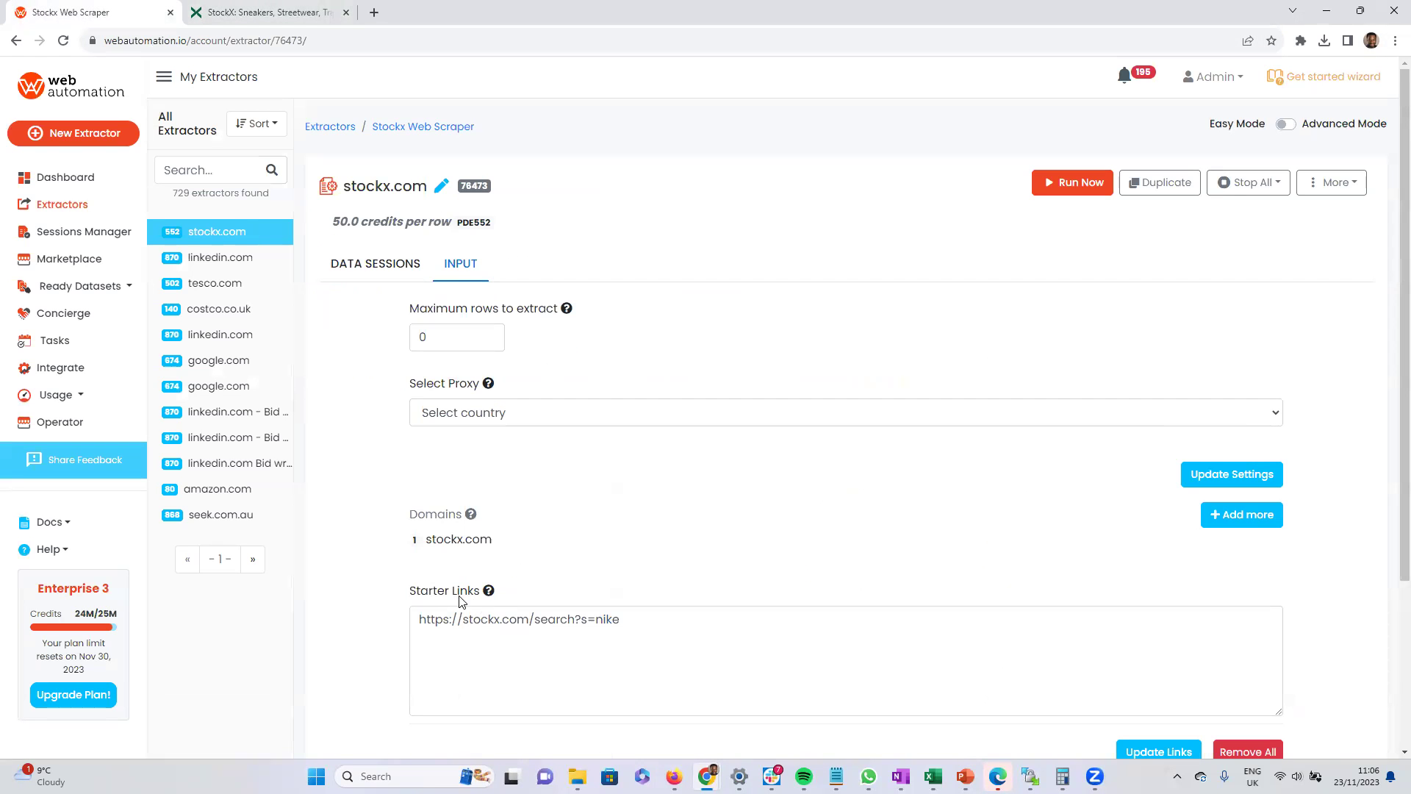
pyautogui.doubleClick(485, 617)
pyautogui.hotkey('ctrl', 'a')
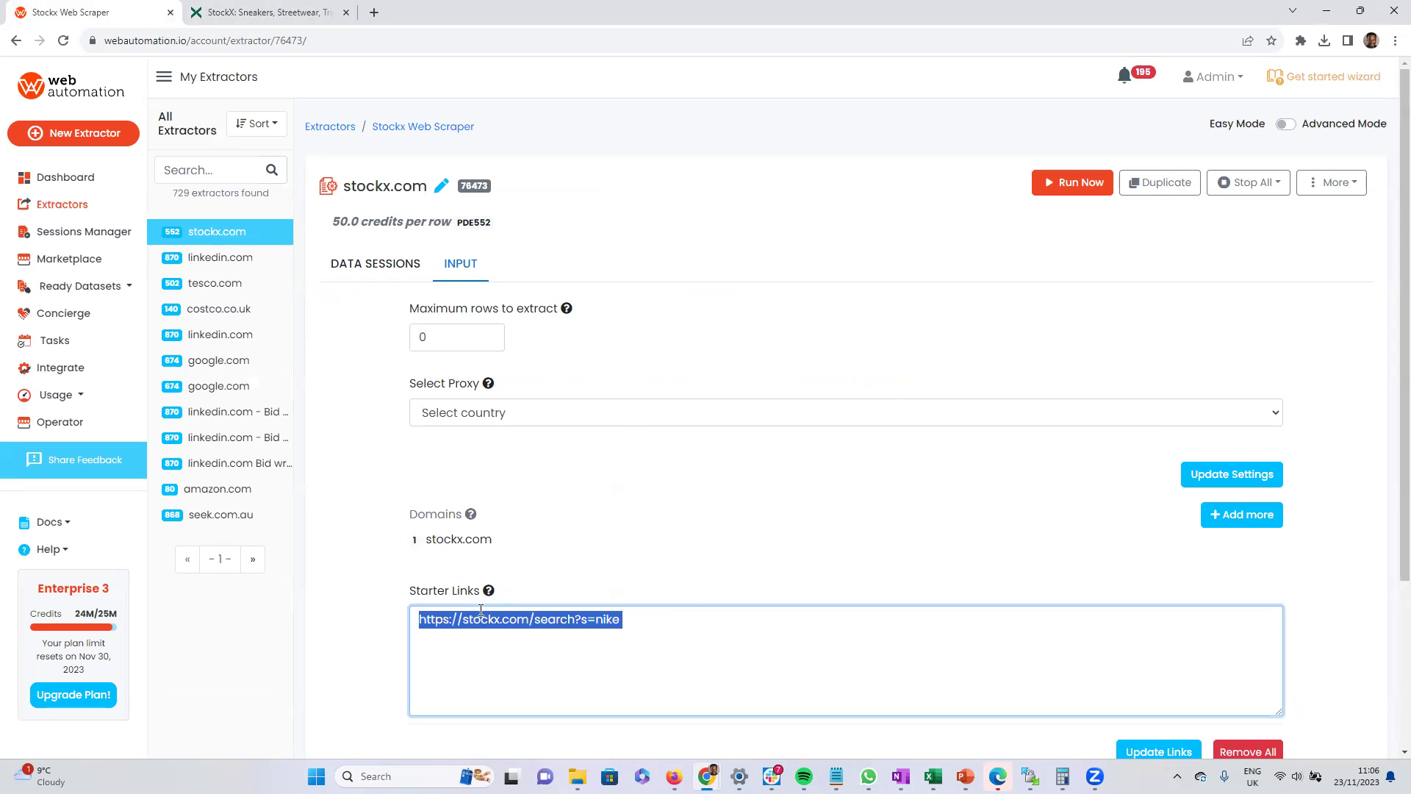
pyautogui.hotkey('ctrl', 'v')
pyautogui.scroll(-1, 515, 621)
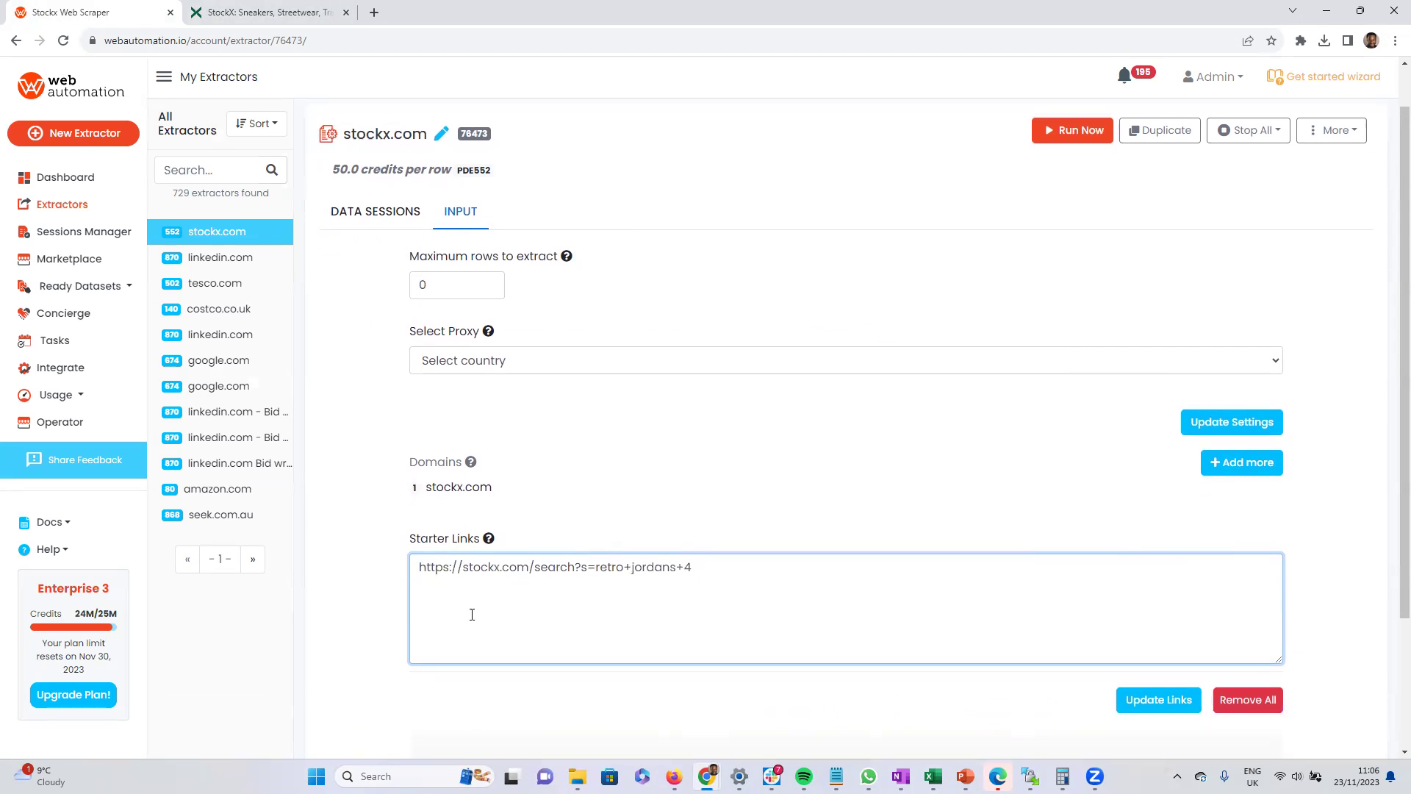
pyautogui.click(1135, 699)
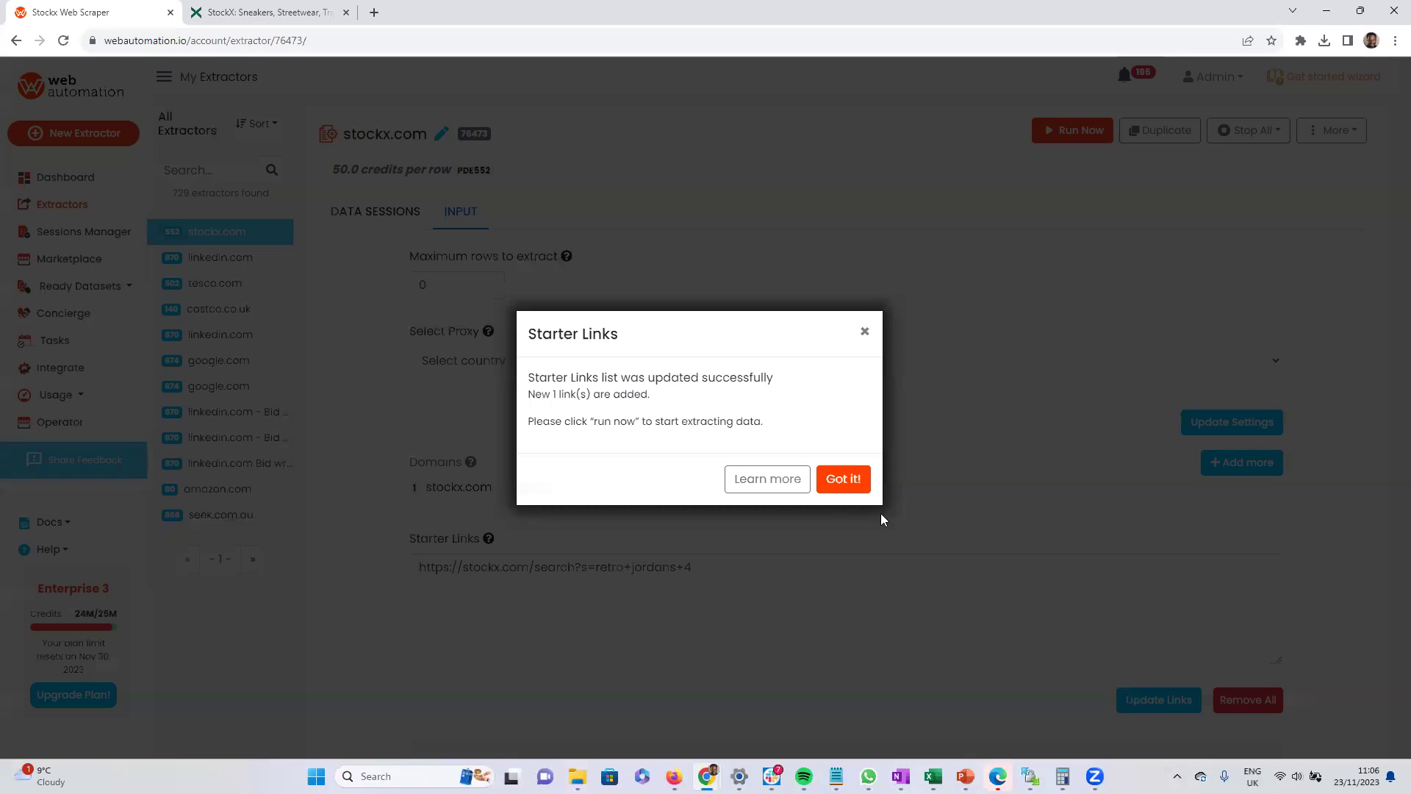
pyautogui.click(840, 479)
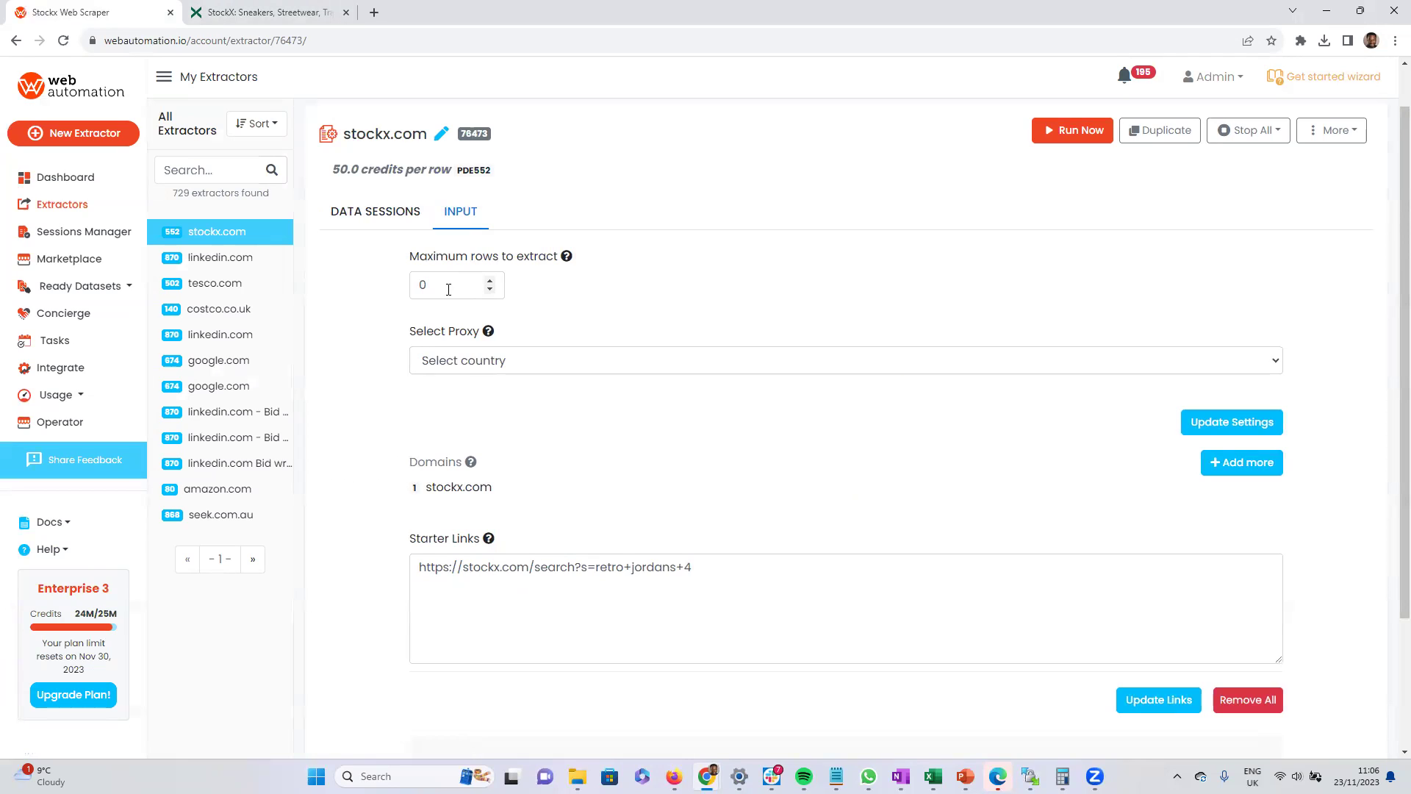
pyautogui.doubleClick(448, 288)
pyautogui.write('10')
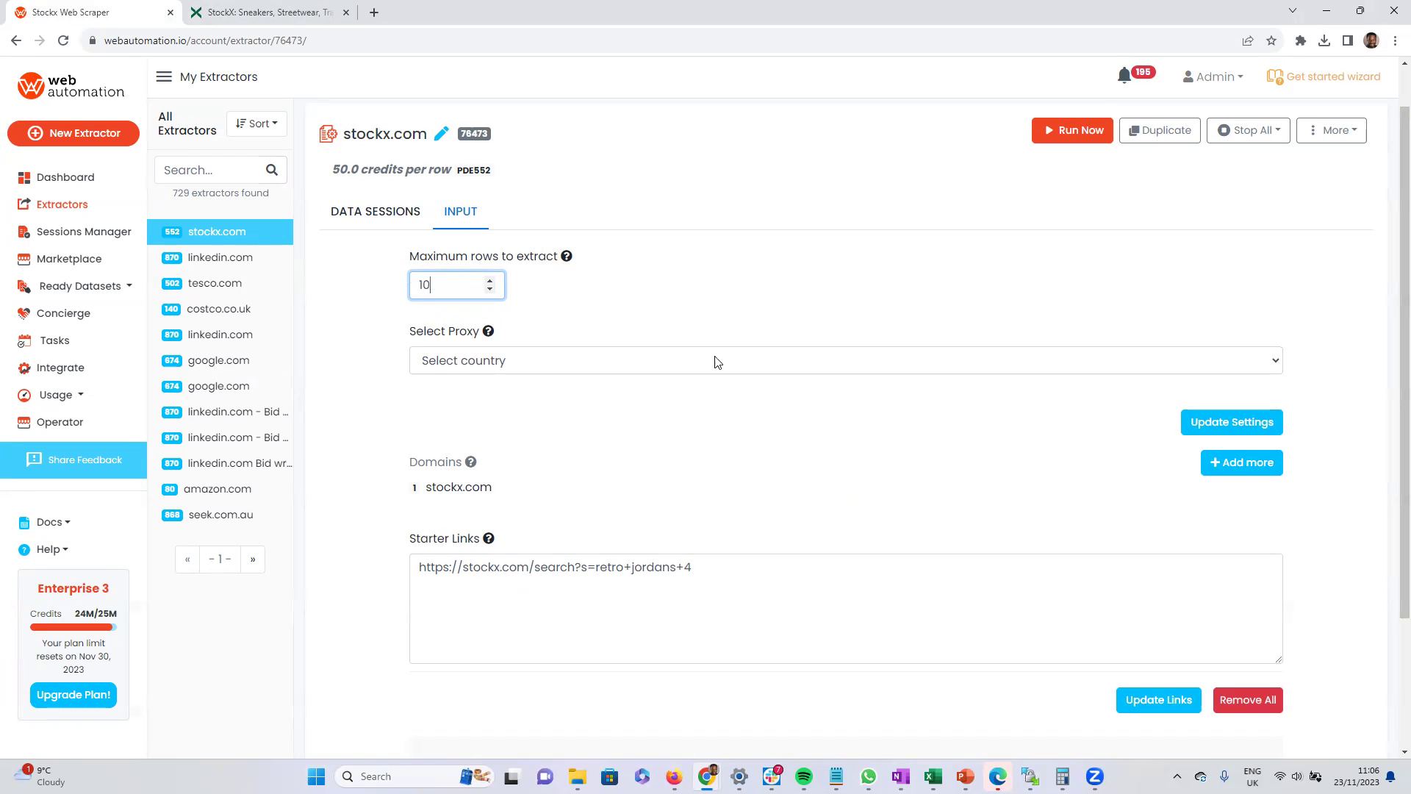
# Save the 10-row limit, run the extractor, and open the session's download formats.
pyautogui.click(1213, 421)
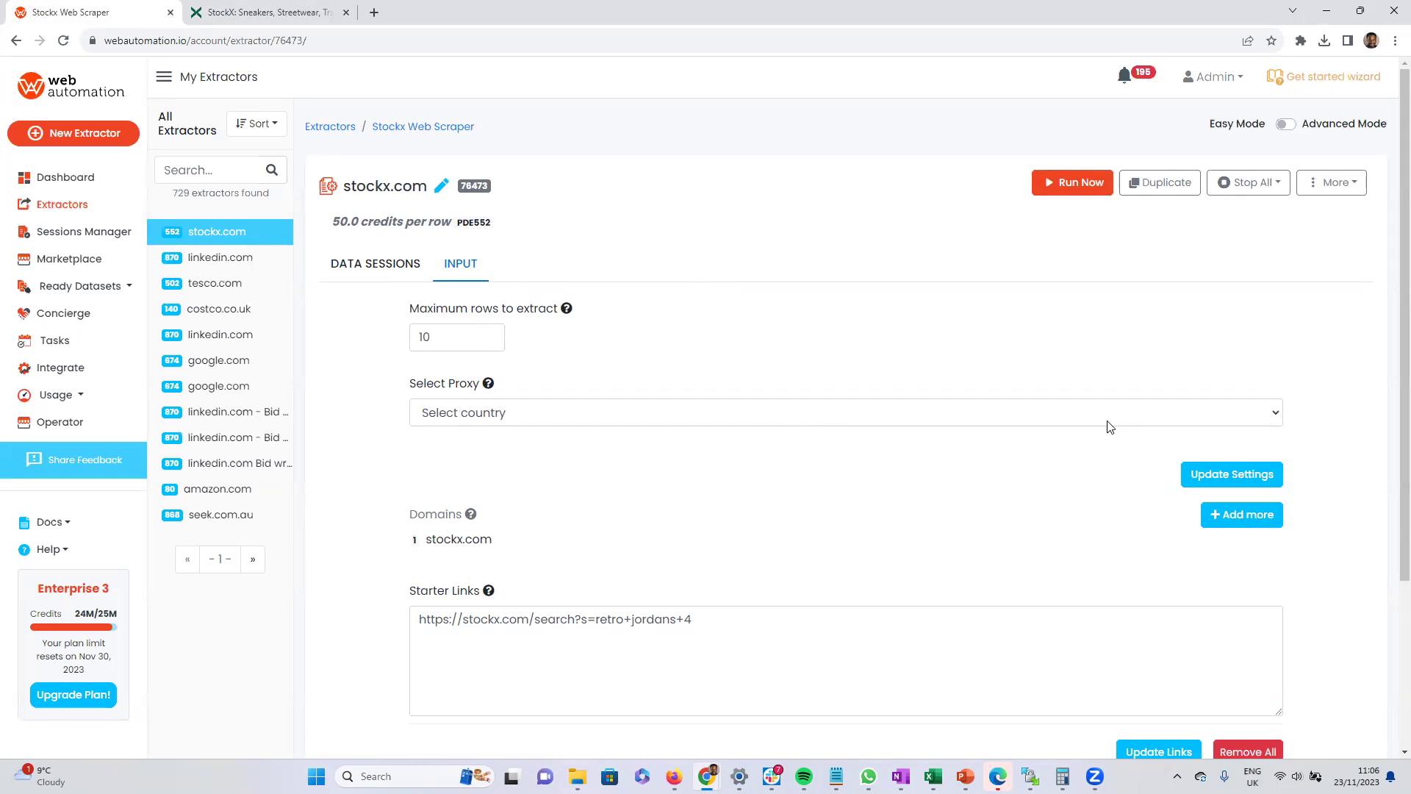
pyautogui.click(1064, 194)
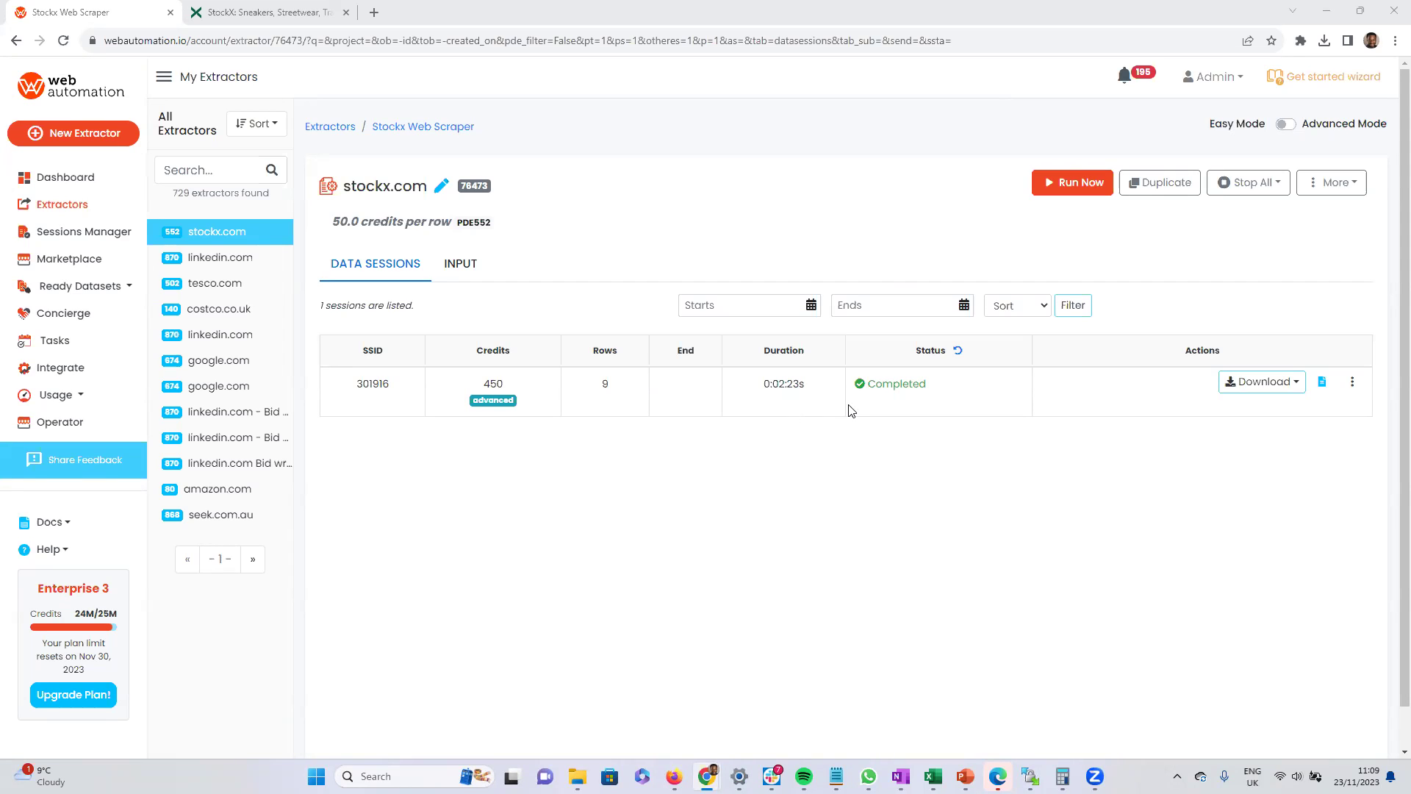
pyautogui.click(1284, 390)
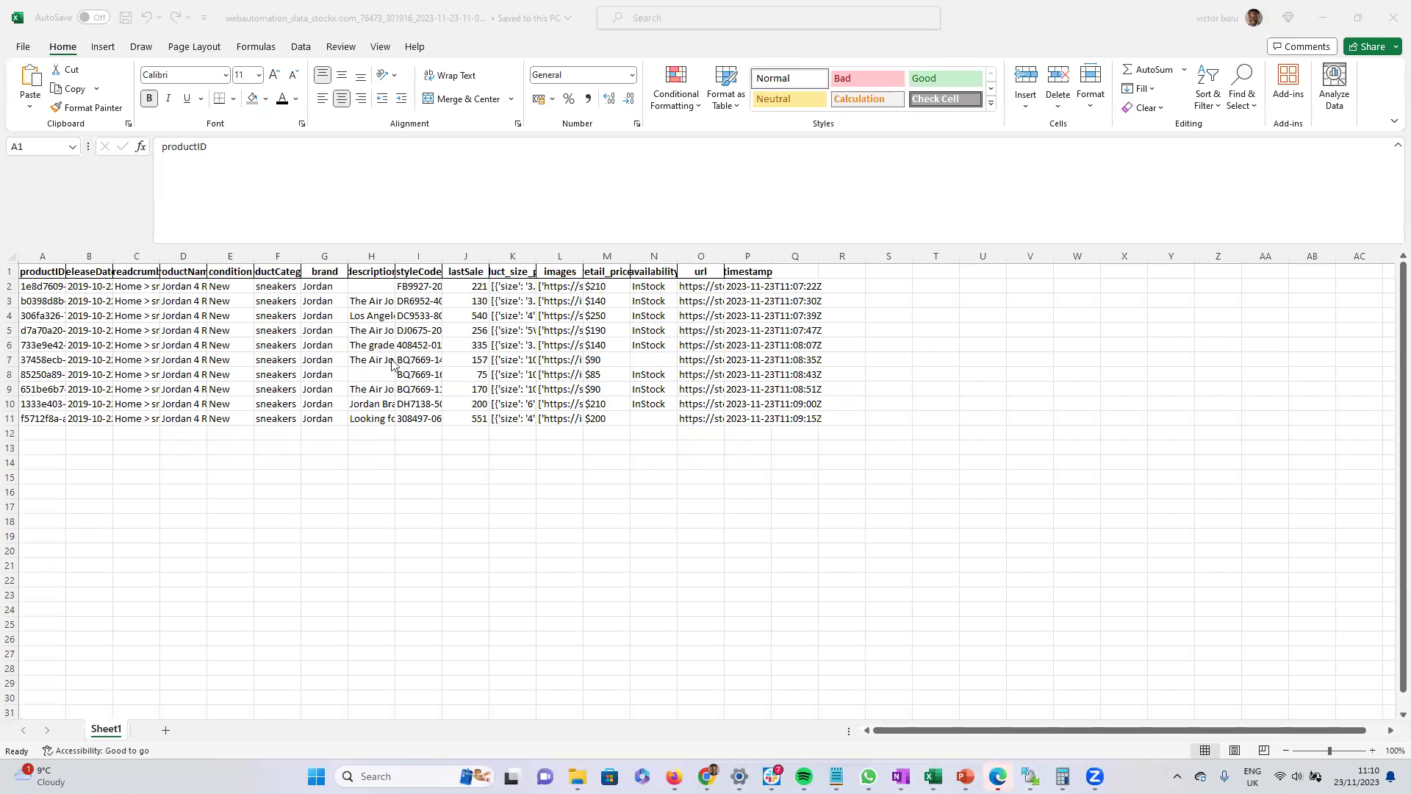
# Widen columns B, C, F, H and J so releaseDate, breadcrumbs, productCategory and descriptions show fully.
pyautogui.click(84, 273)
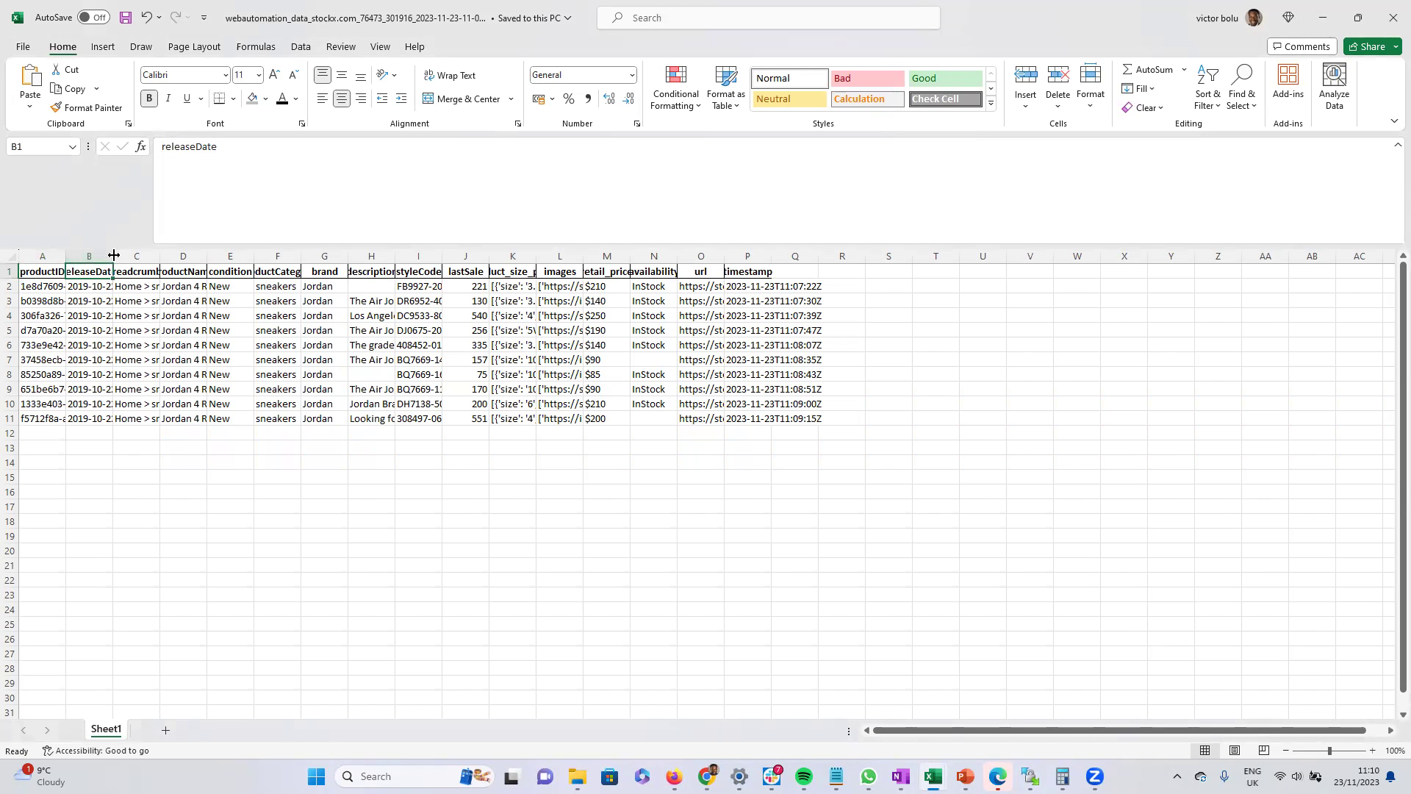
pyautogui.moveTo(114, 255); pyautogui.dragTo(127, 256)
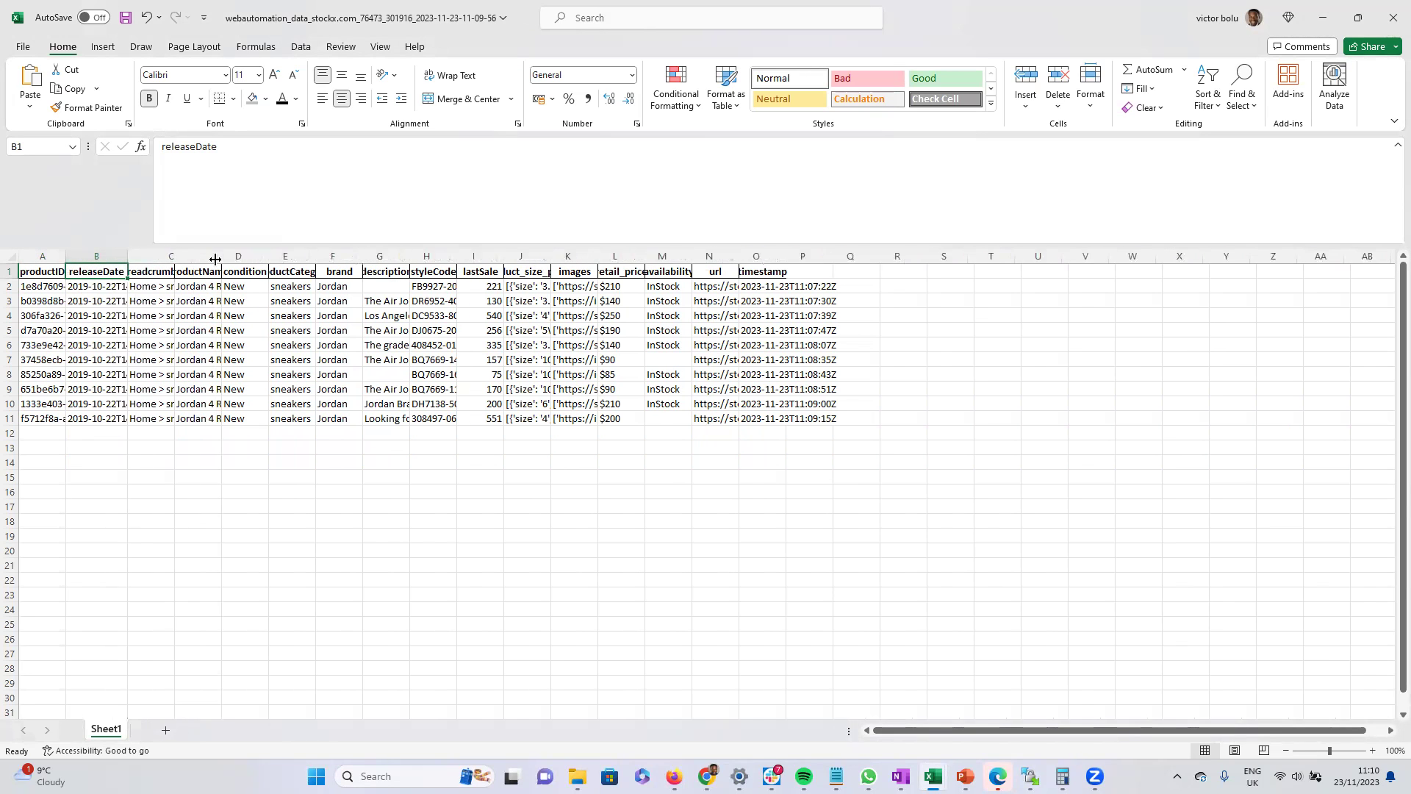
pyautogui.moveTo(215, 260); pyautogui.dragTo(285, 256)
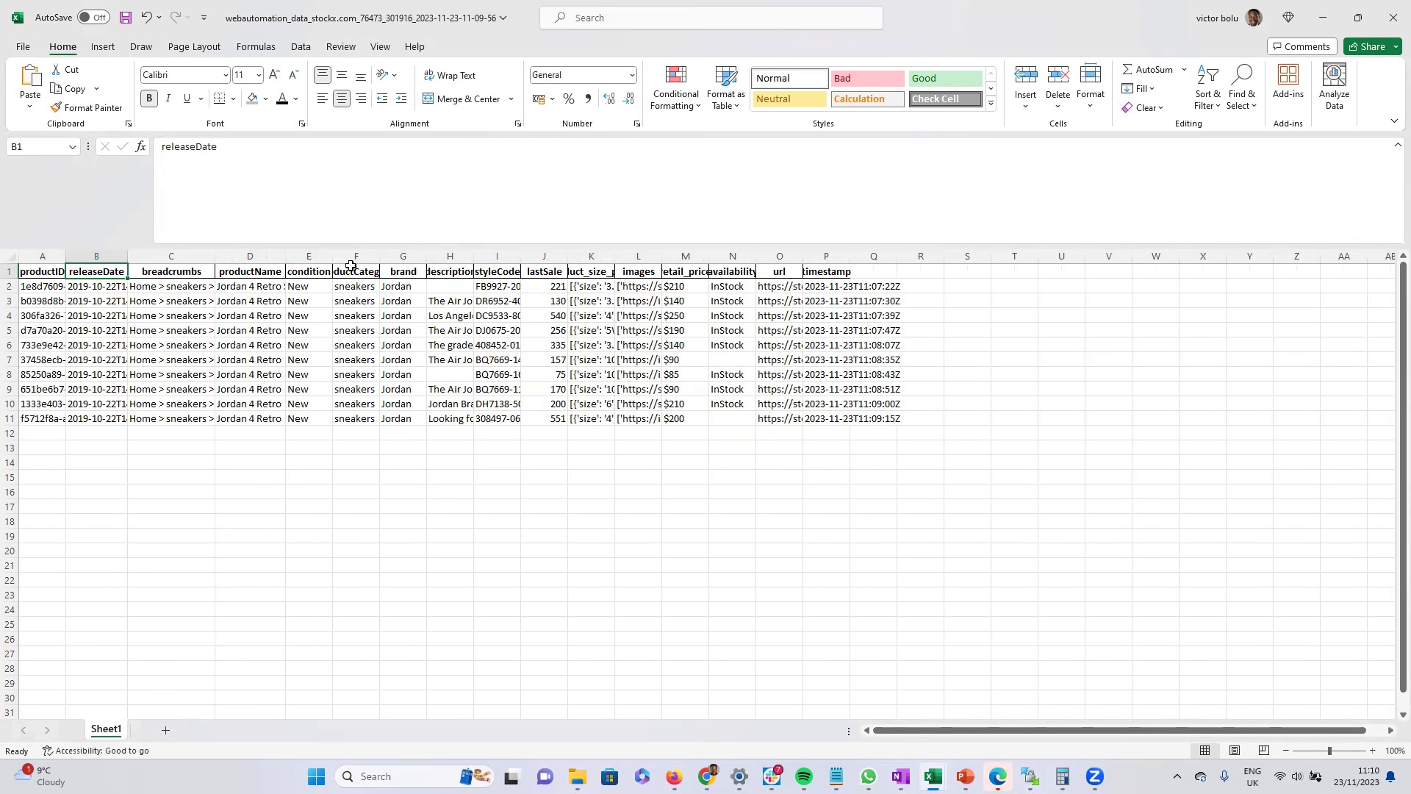
pyautogui.moveTo(379, 256); pyautogui.dragTo(416, 255)
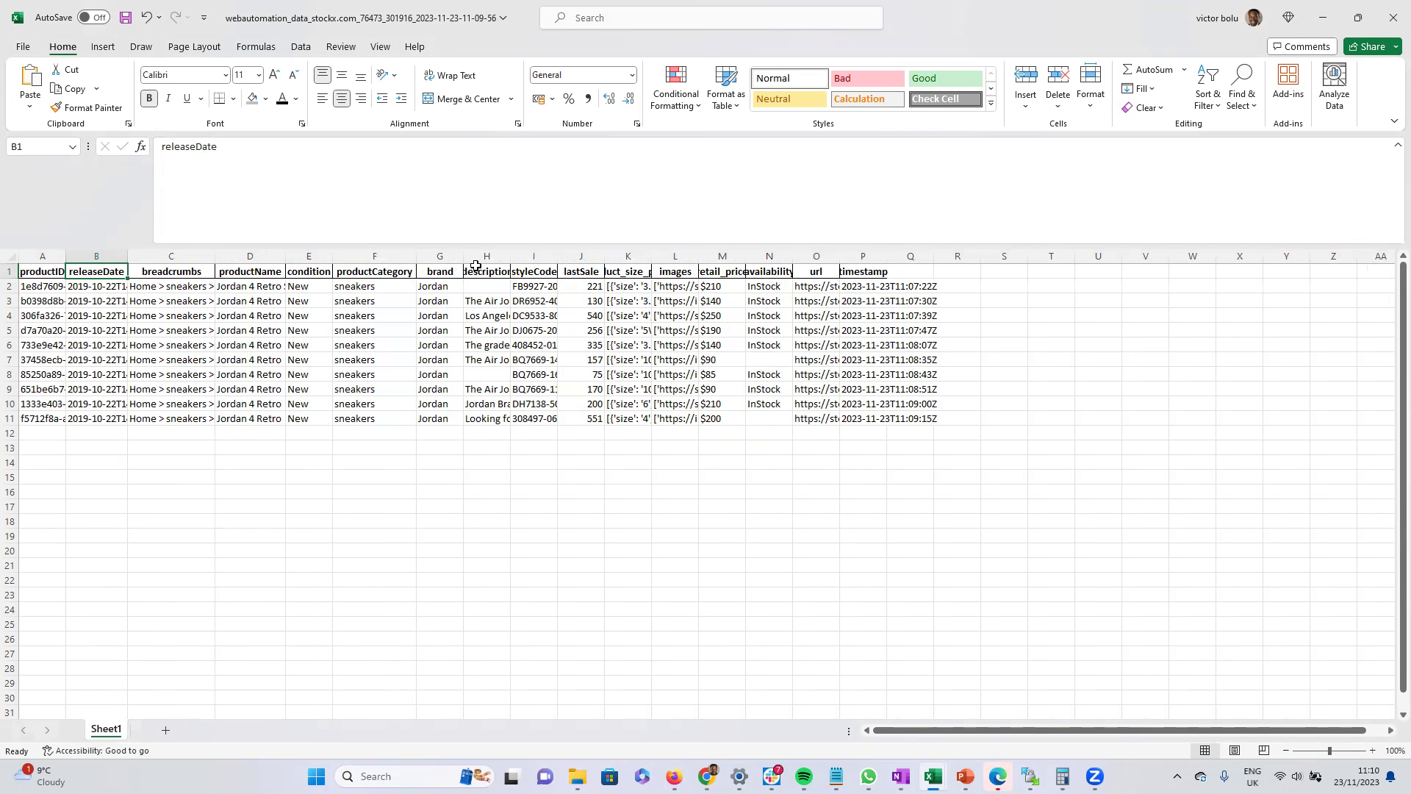
pyautogui.moveTo(508, 261); pyautogui.dragTo(552, 261)
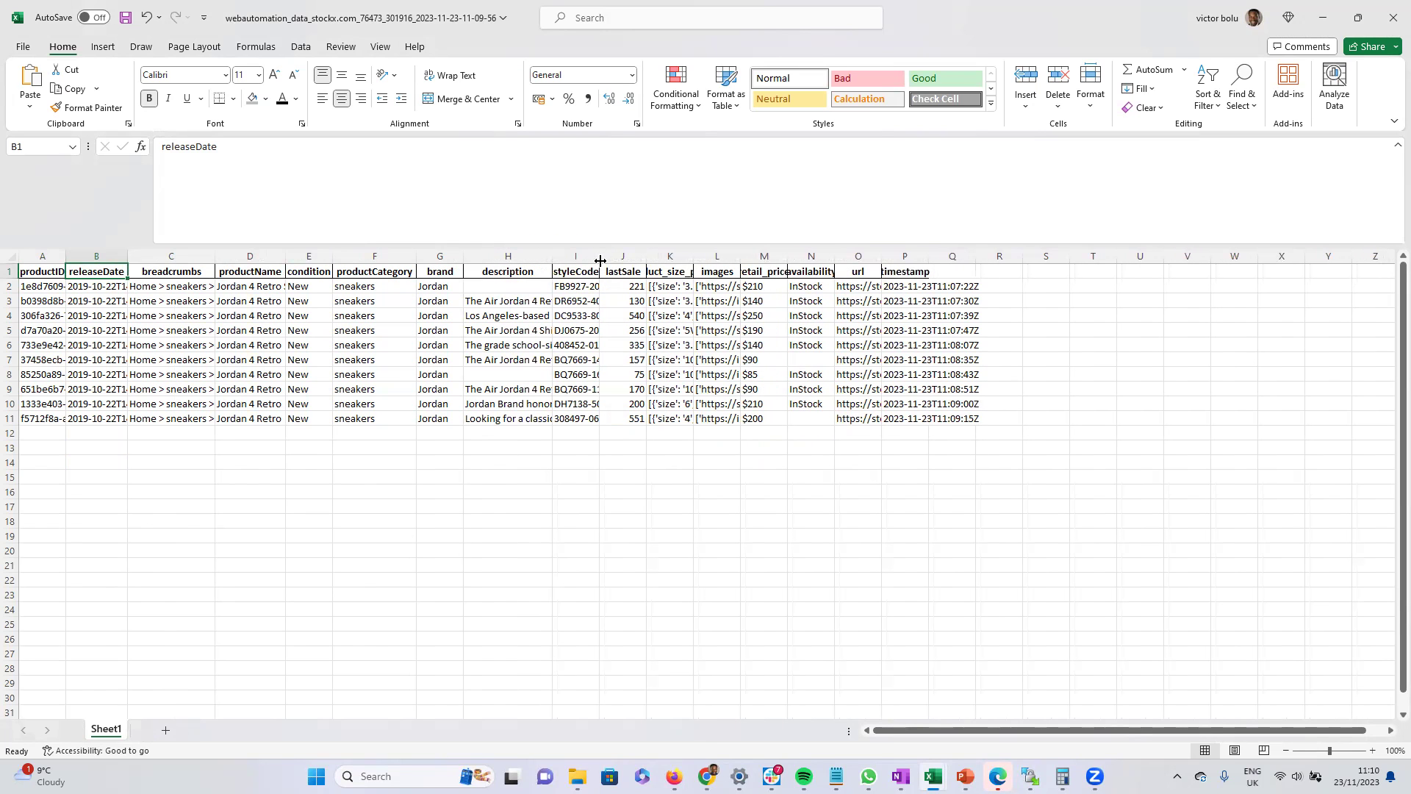
pyautogui.moveTo(647, 261); pyautogui.dragTo(859, 261)
pyautogui.click(716, 288)
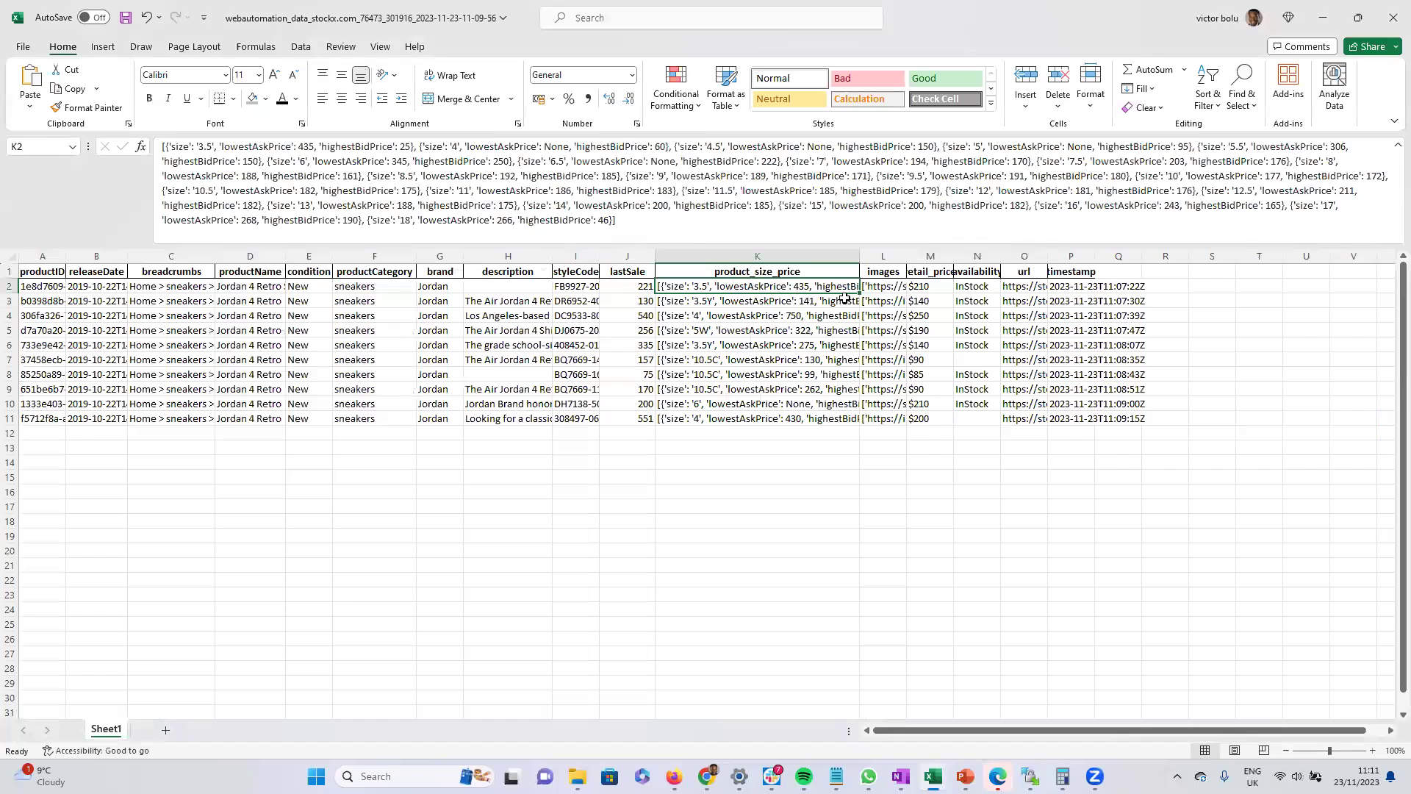
pyautogui.click(891, 289)
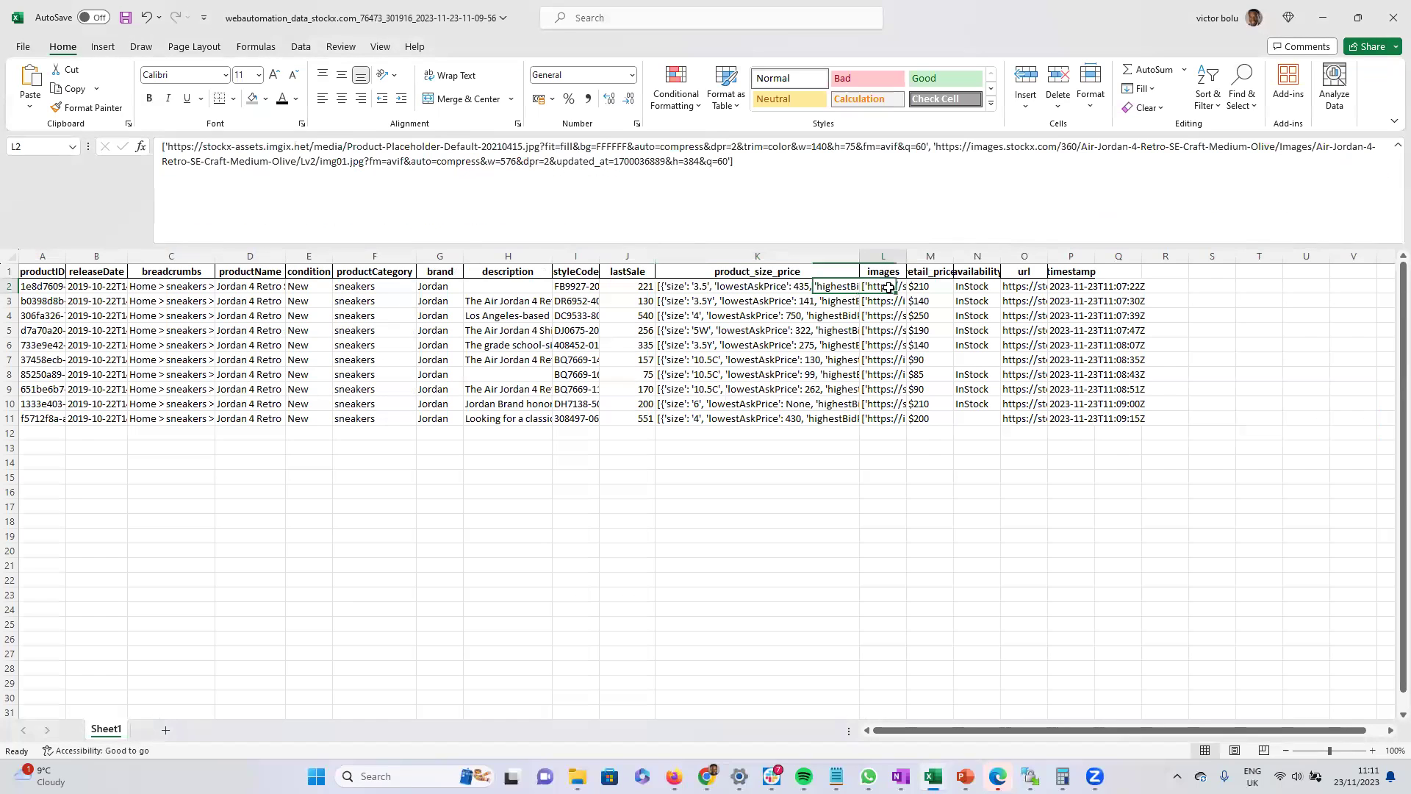
pyautogui.click(936, 288)
pyautogui.click(980, 287)
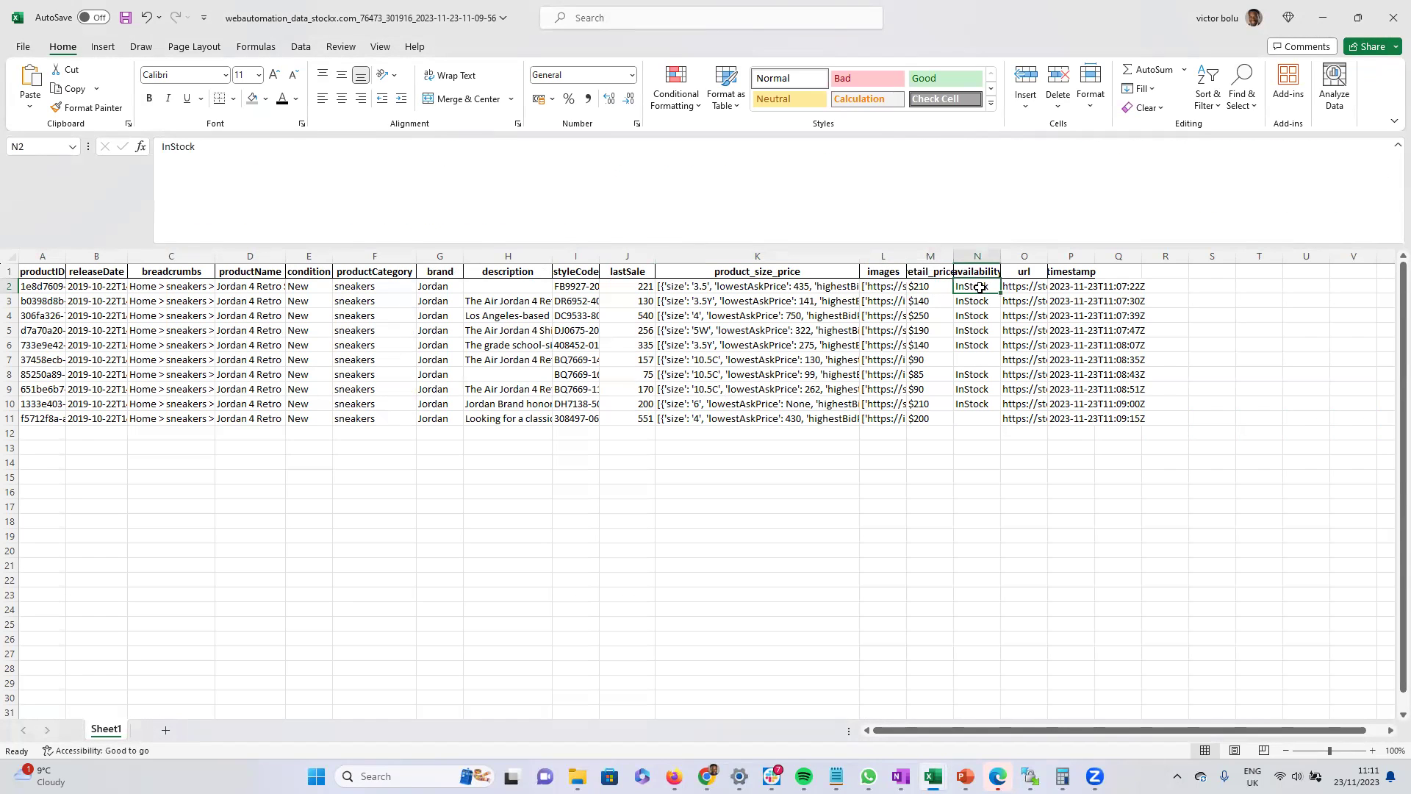
pyautogui.click(1028, 288)
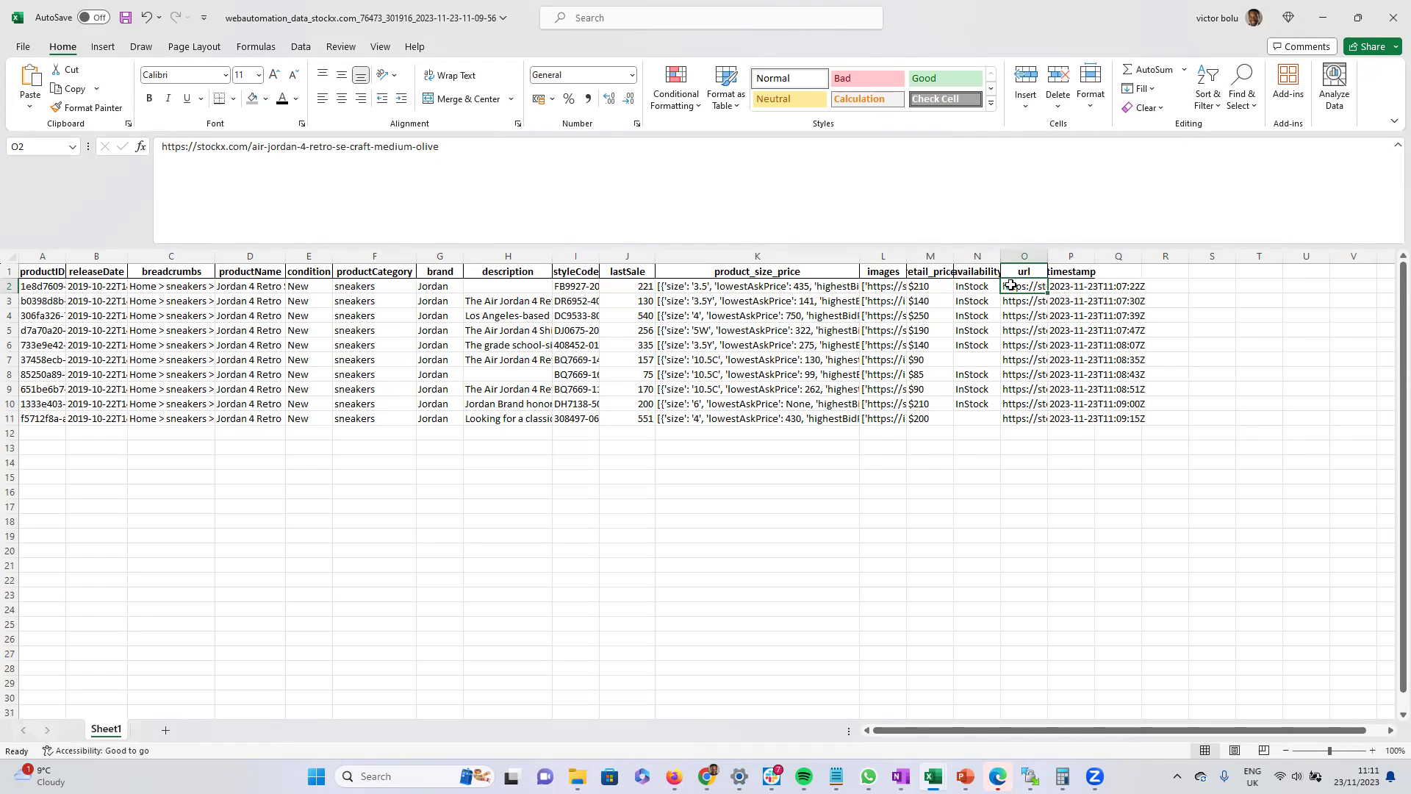